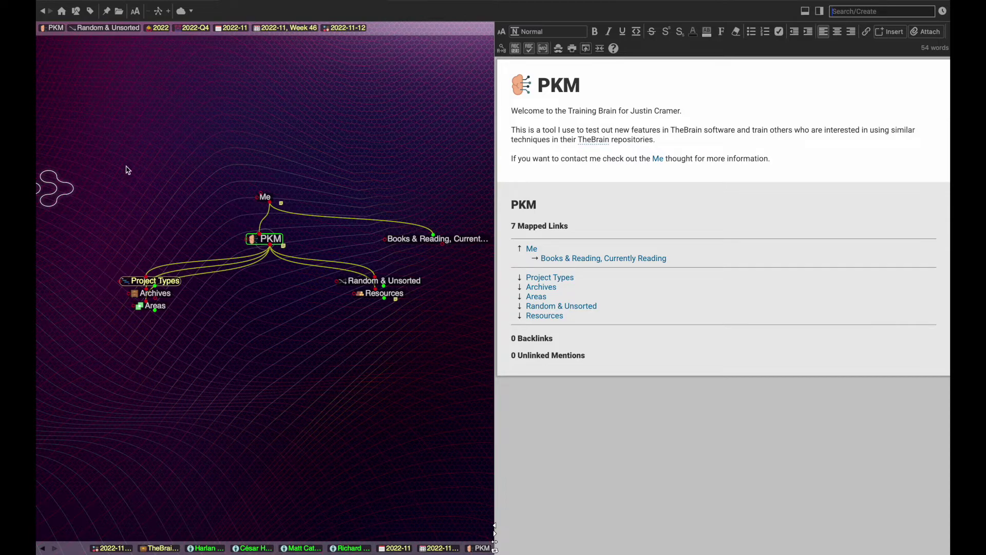
Jump to the Meeting Notes type thought from the Activate Type list.
click(77, 11)
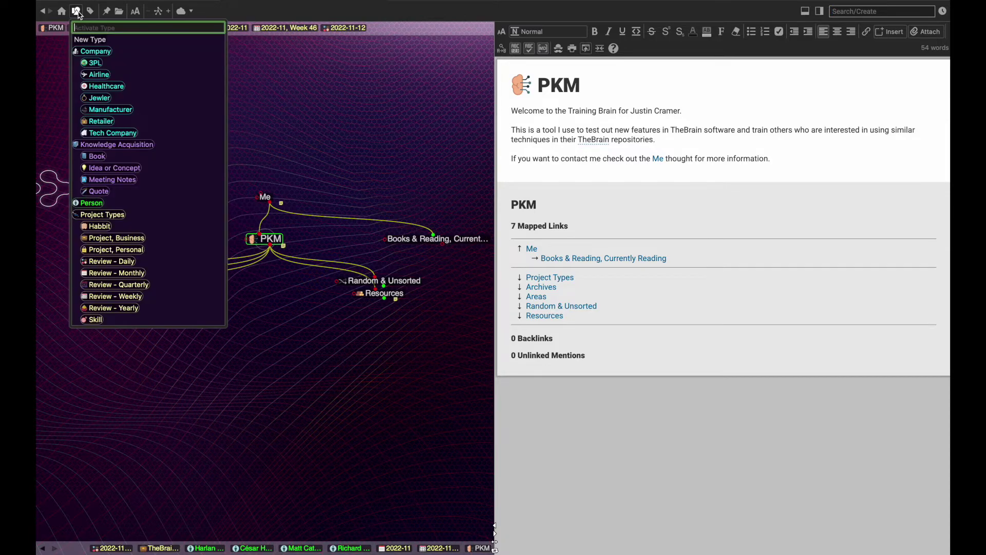
click(156, 180)
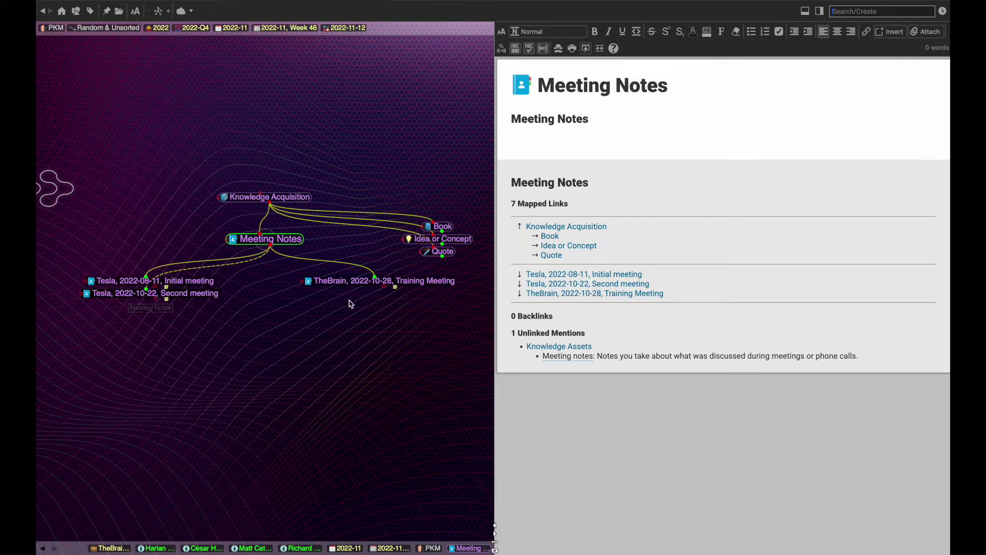
Open the 'TheBrain, 2022-10-28, Training Meeting' thought to view its action-item note.
click(349, 282)
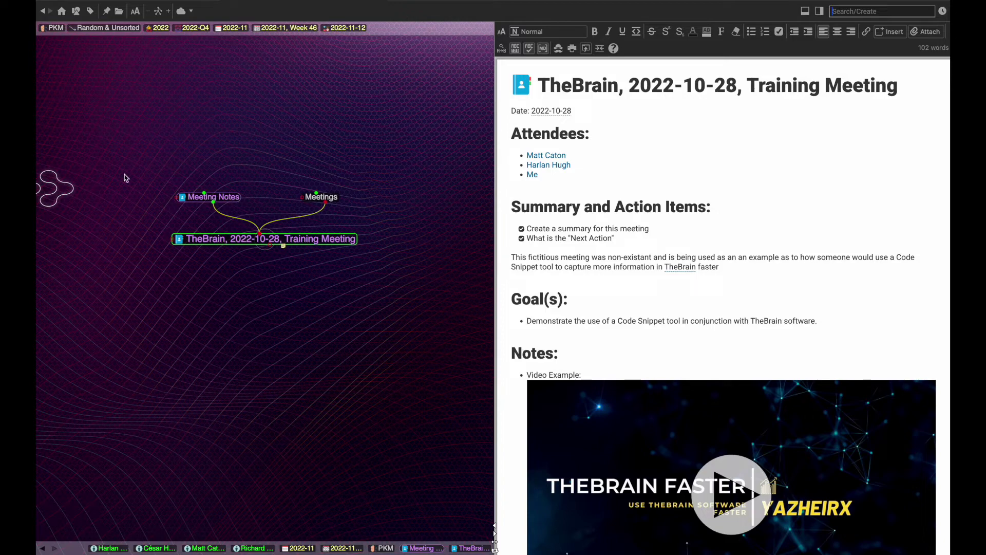
click(75, 13)
Navigate Project Types → Project, Business → 'TheBrain Software and the To Do List'.
click(102, 215)
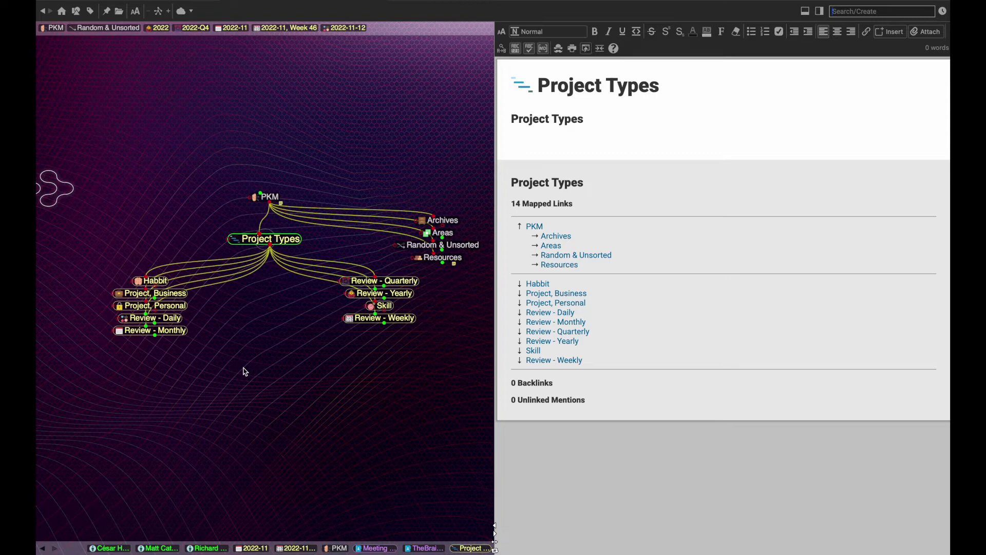
click(154, 293)
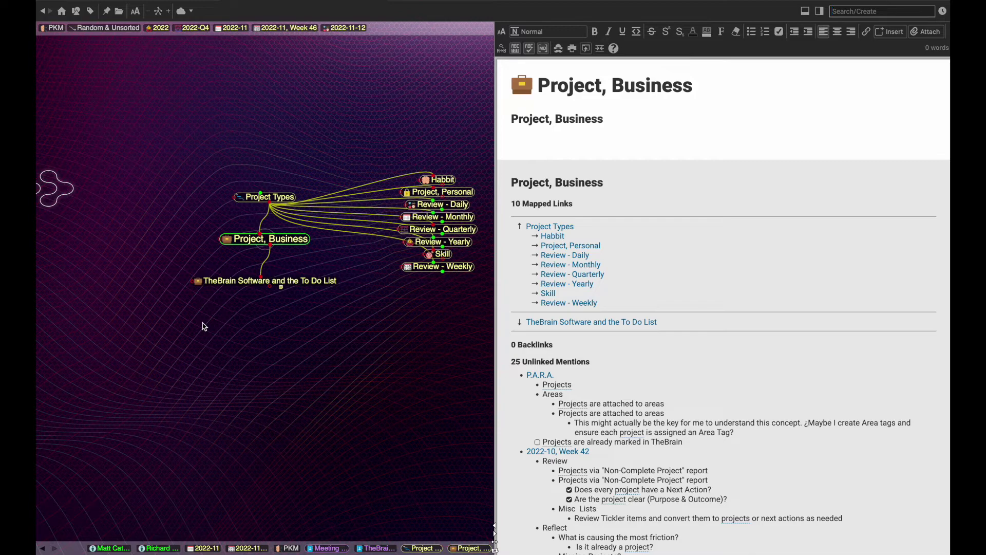
click(296, 280)
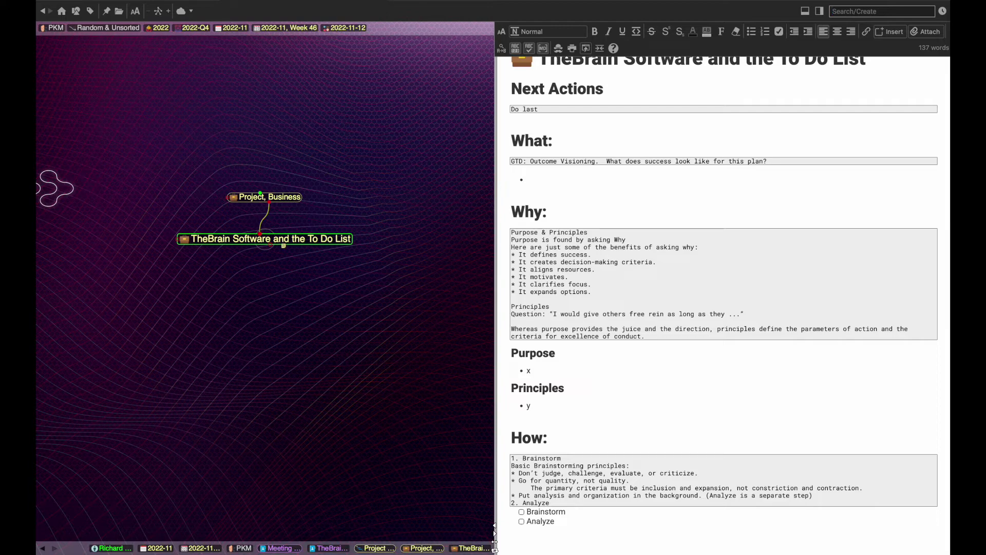
click(537, 179)
text(Create media that )
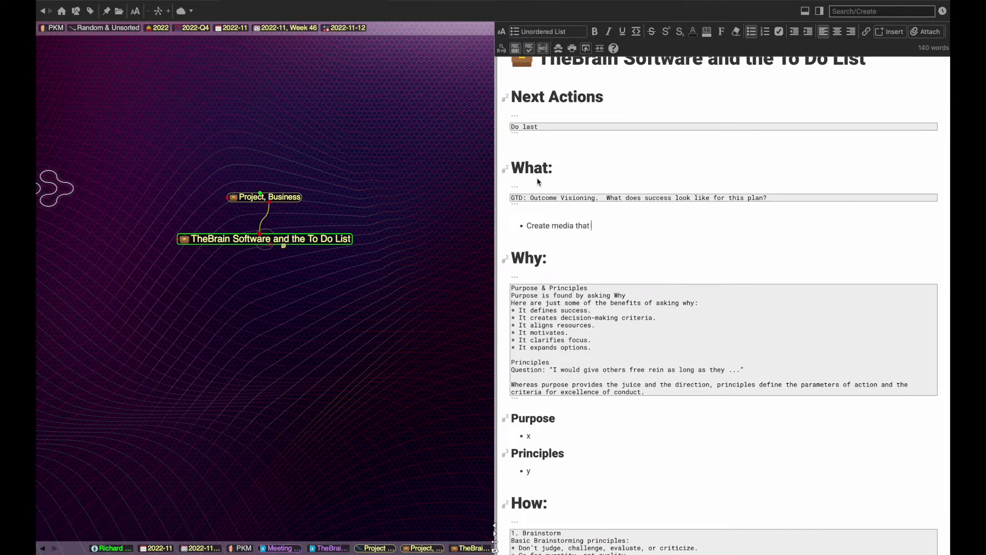
text(would help educate current TheB)
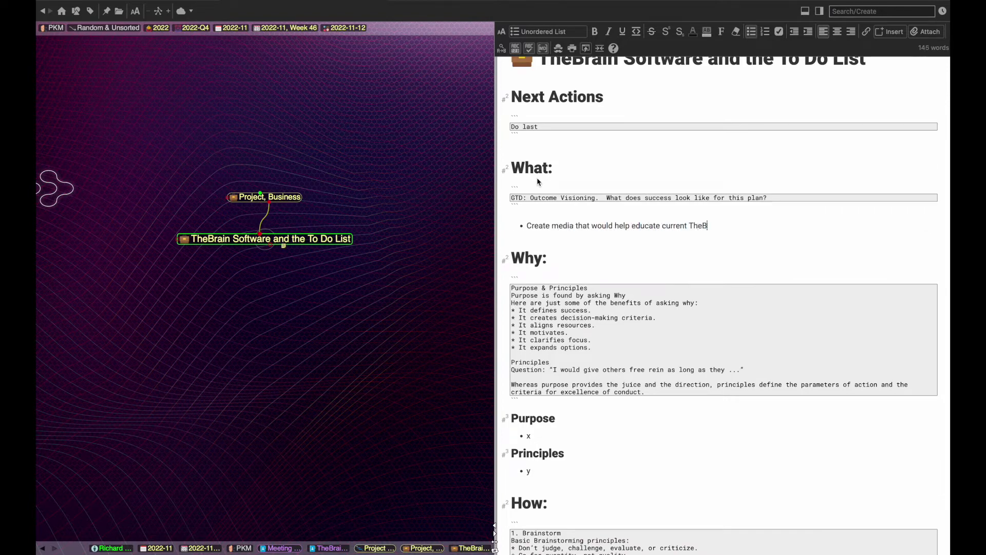
text(rain Users)
Add the goal 'Interest potential users of TheBrain software' and an 'Areas to review:' heading.
key(Return)
text(Interes)
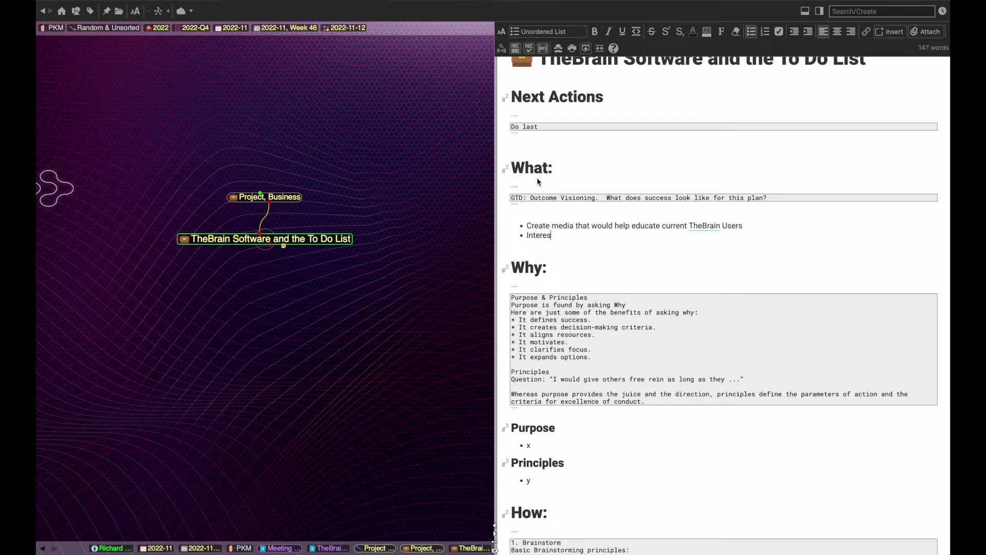
text(t potential users of TheBrain software)
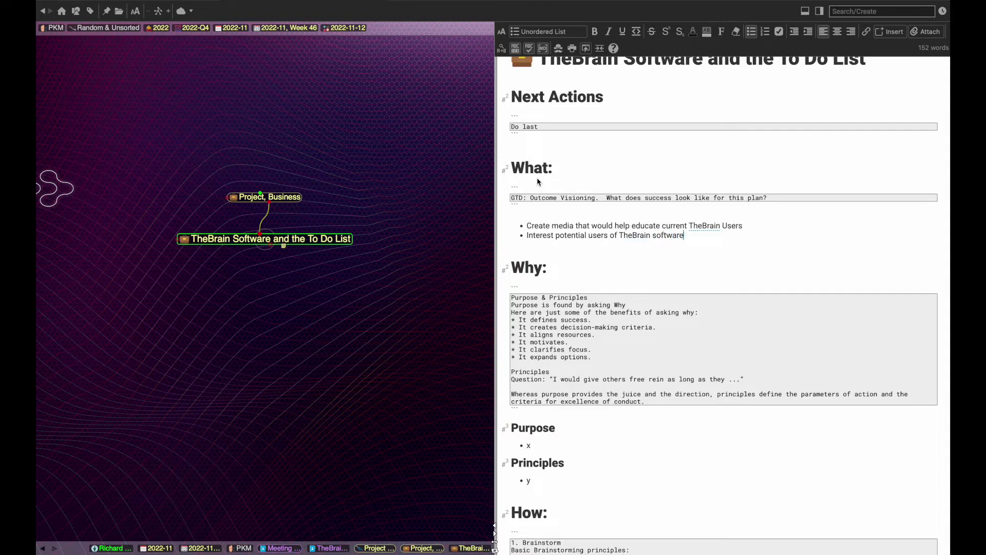
key(Return)
key(Return)
text(Areas to review:)
List four review topics: to-do thought types, Examples, To Do List review, too-many-to-dos advice.
key(Return)
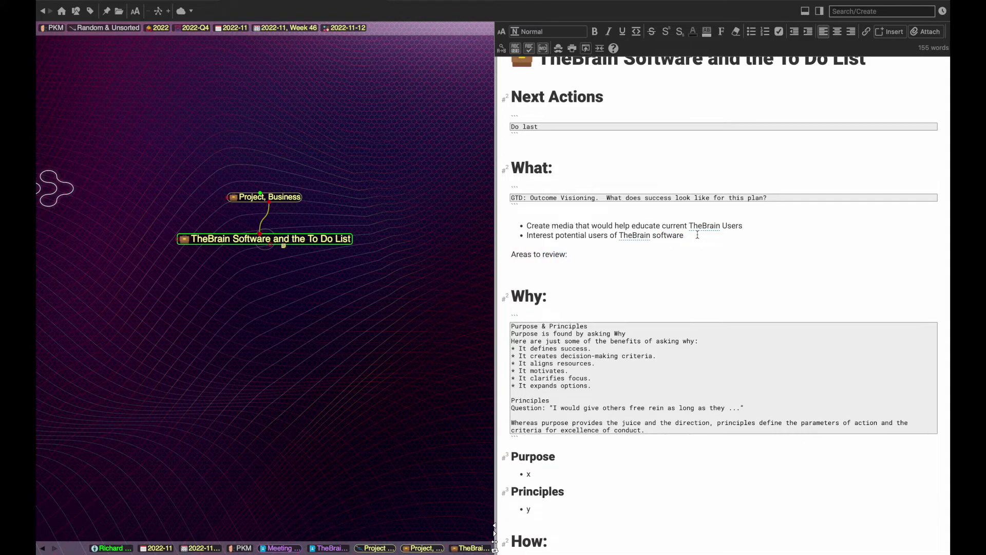
text(- The types of )
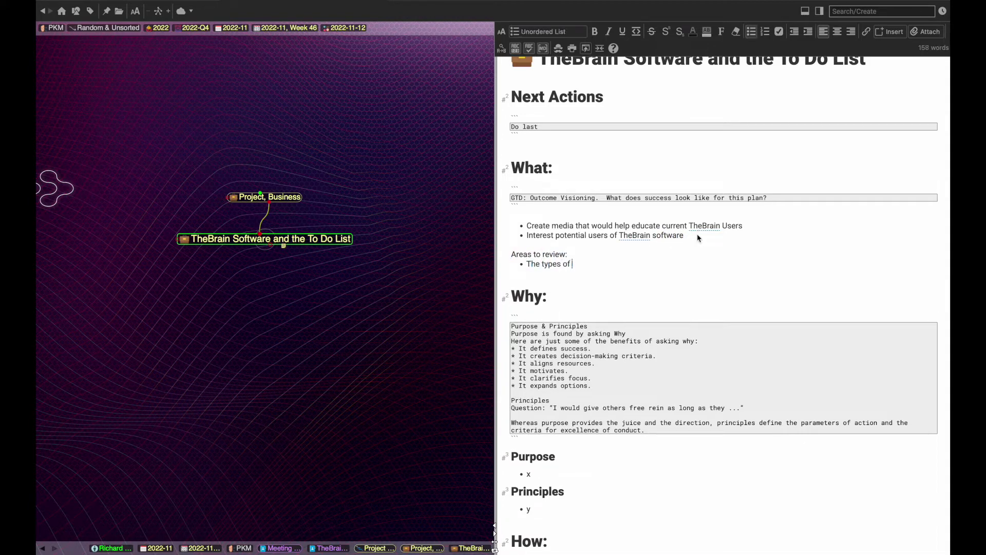
text(thoughts I recommend using to do's in)
key(Return)
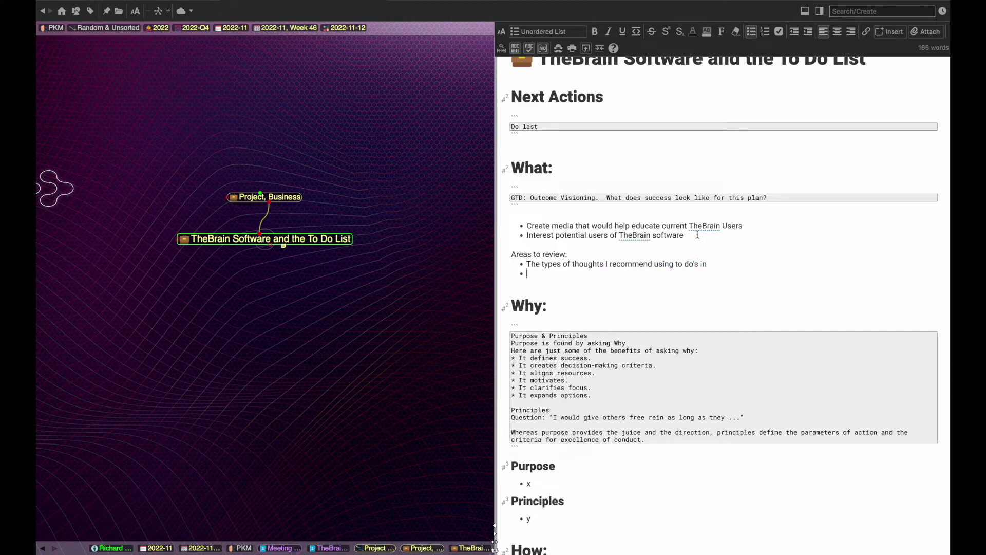
text(Examples)
key(Return)
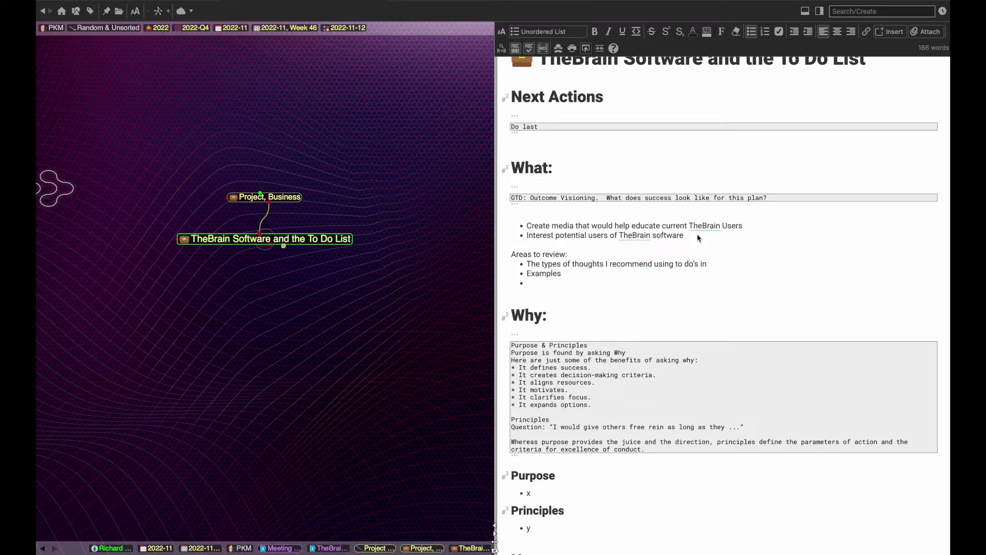
text(A review of the To Do List functionality)
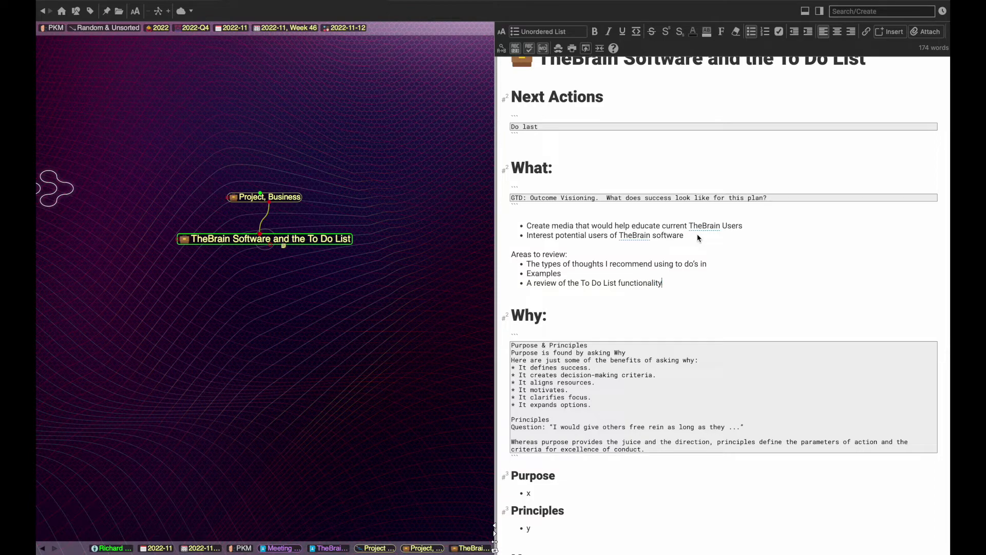
key(Return)
text(Advice on wh)
text(at to do w)
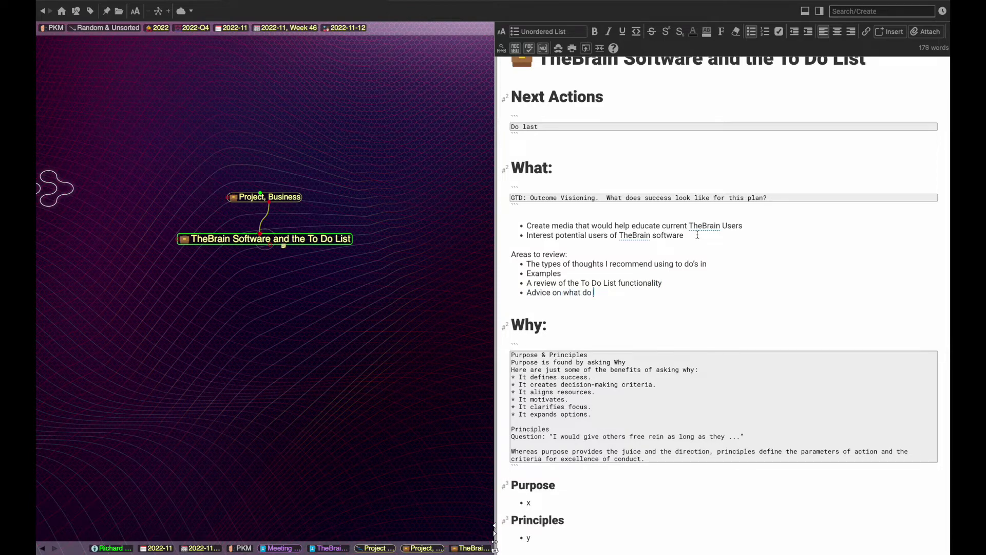
text(hen you realize you )
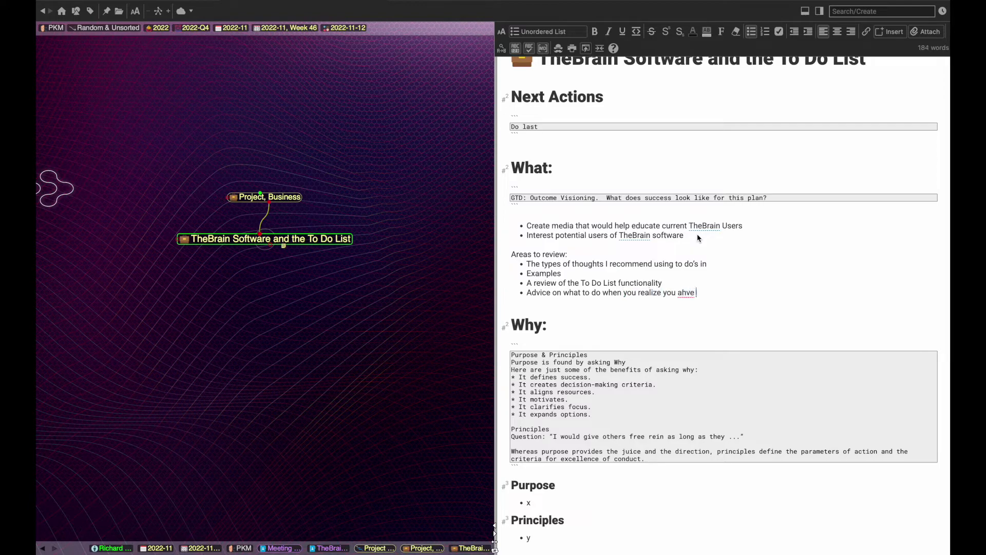
text(have too many to do's)
scroll(620, 344, down, 3)
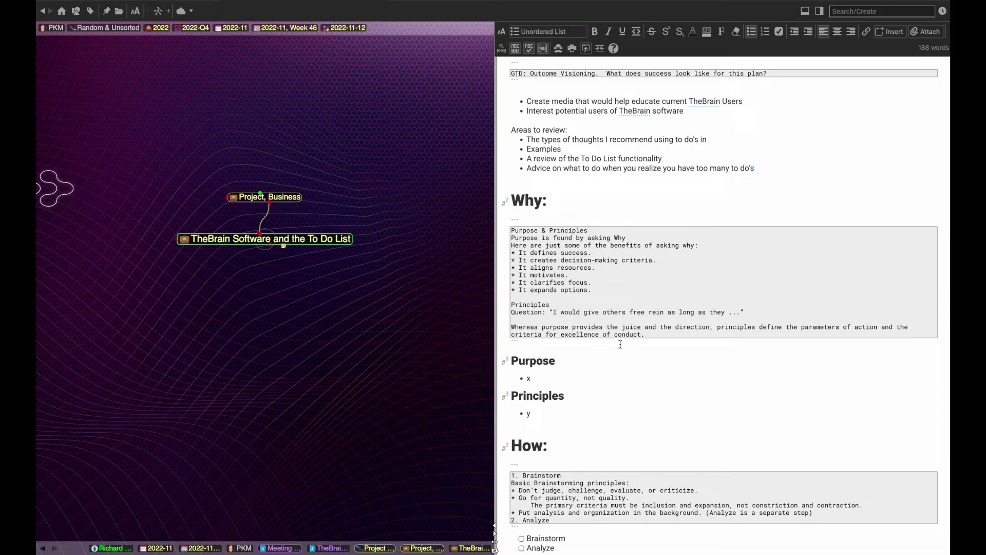
double_click(528, 247)
Fill Purpose with 'Evaluate and refine my own methods' and a user-ecosystem sharing bullet.
text(Eval)
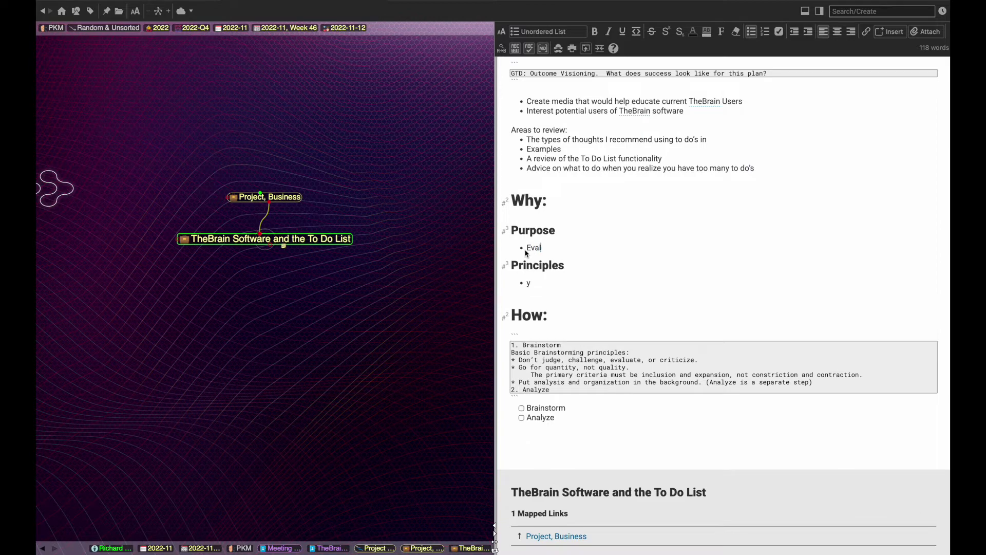
text(uate and refine my own meh)
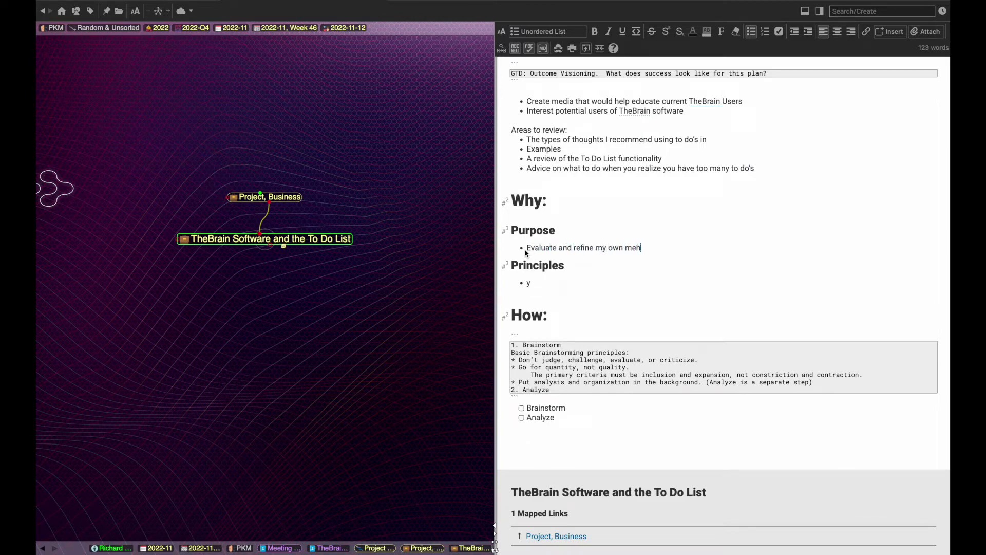
key(BackSpace)
text(thods)
key(Return)
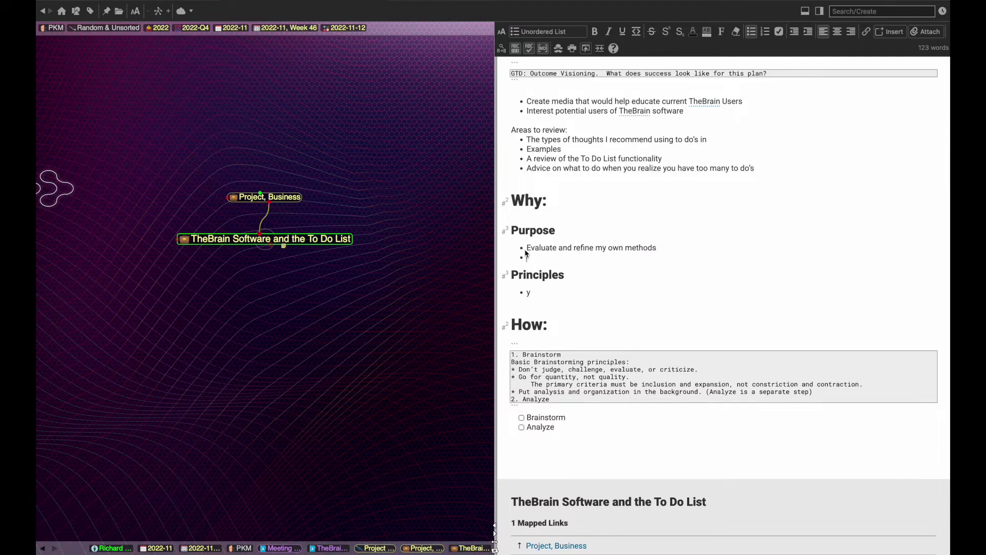
text(Create a larger ecosystem of TheBr)
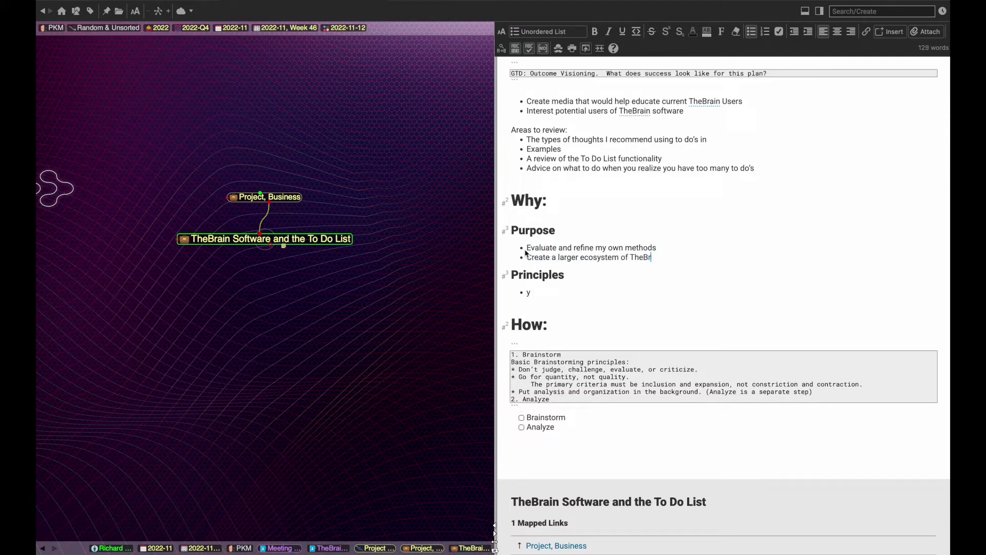
text(ain users communicating aand)
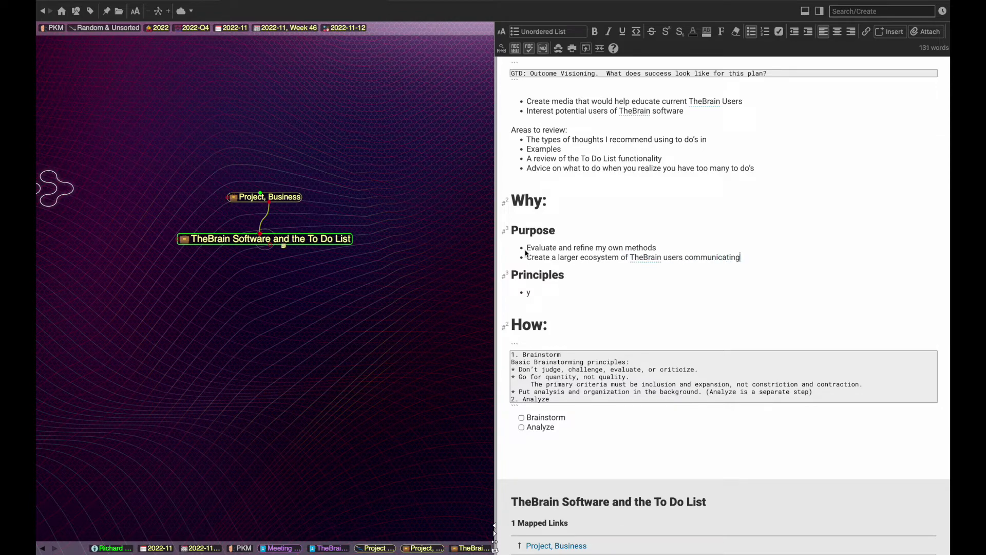
key(BackSpace)
key(BackSpace)
key(BackSpace)
text(nd sharing ideas and)
key(BackSpace)
key(BackSpace)
key(BackSpace)
text(& methods)
Add Principles: complete before week 47 of 2022, and release on Medium and YouTube with links.
key(Down)
key(Down)
key(BackSpace)
text(Complete)
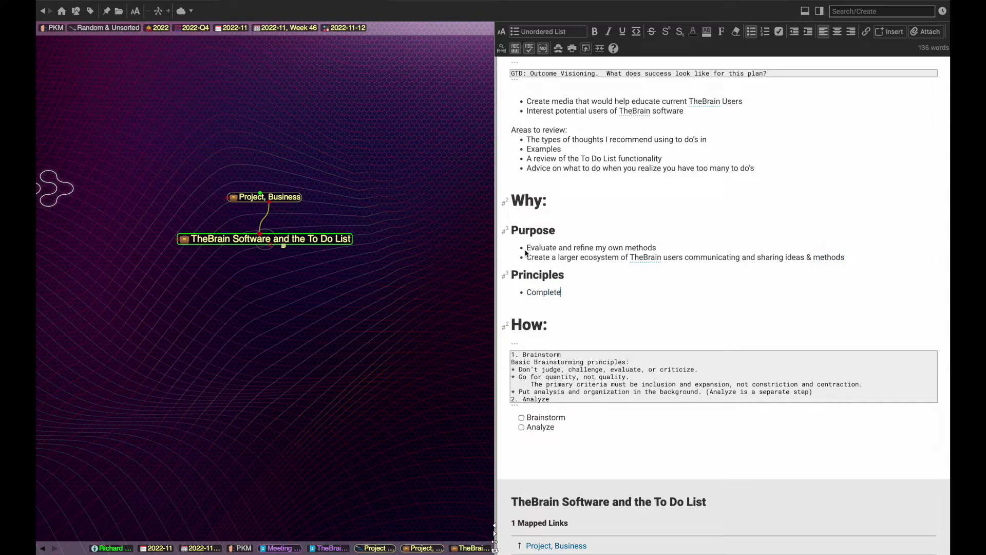
text( before week 47 of 2022)
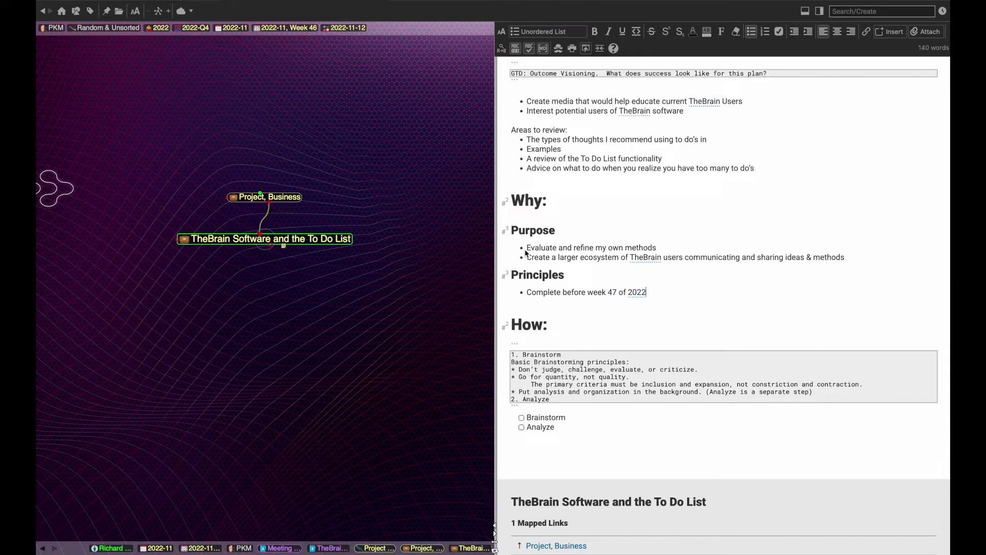
text( - weekly release requiremetn)
key(BackSpace)
key(BackSpace)
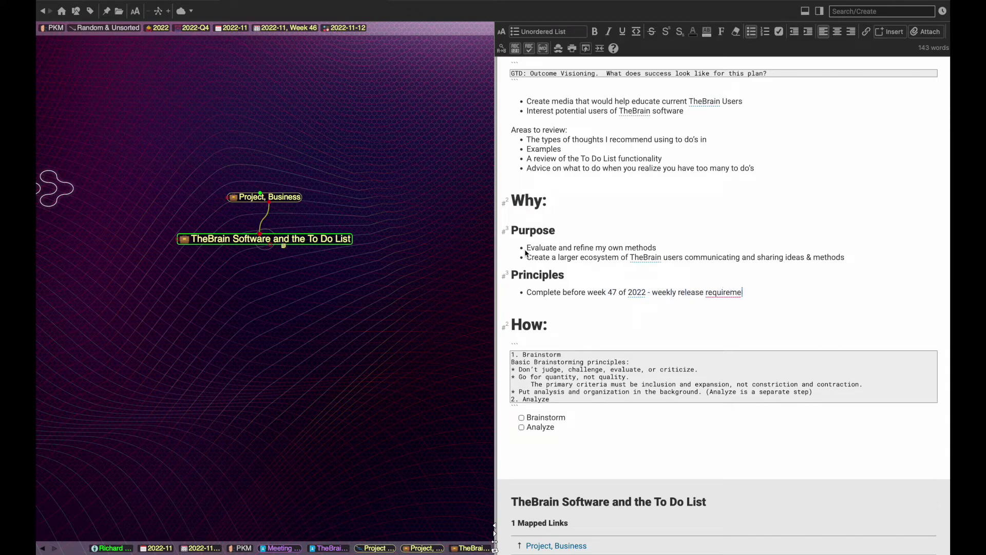
text(nt)
key(Return)
text(Release on Medium)
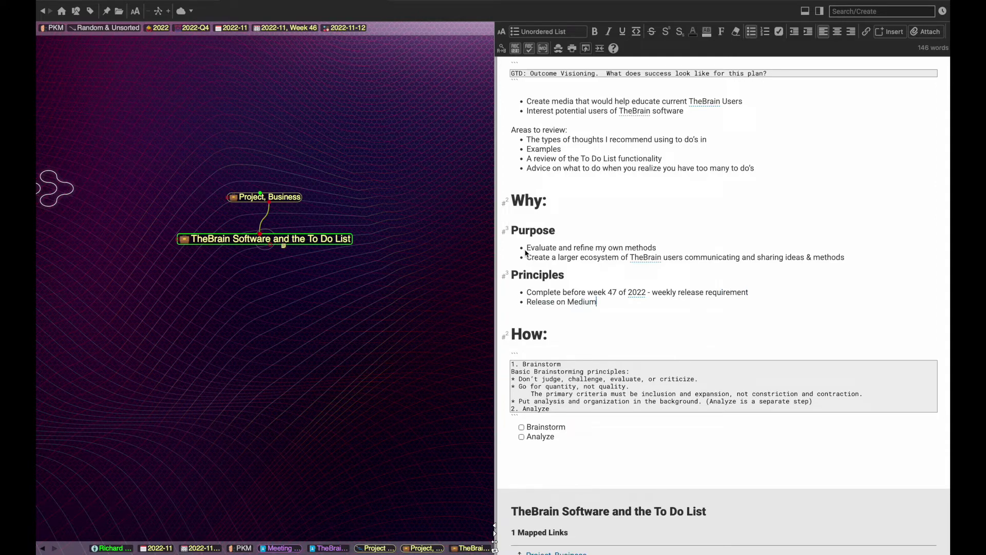
text( and YouTube with links posted on Reddi)
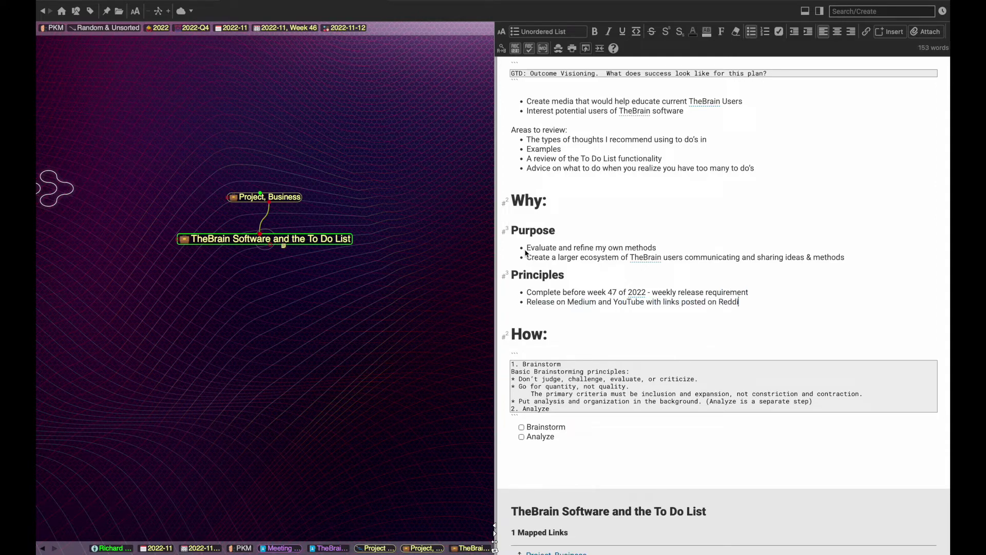
text(t, Twitter, and the Yazherix )
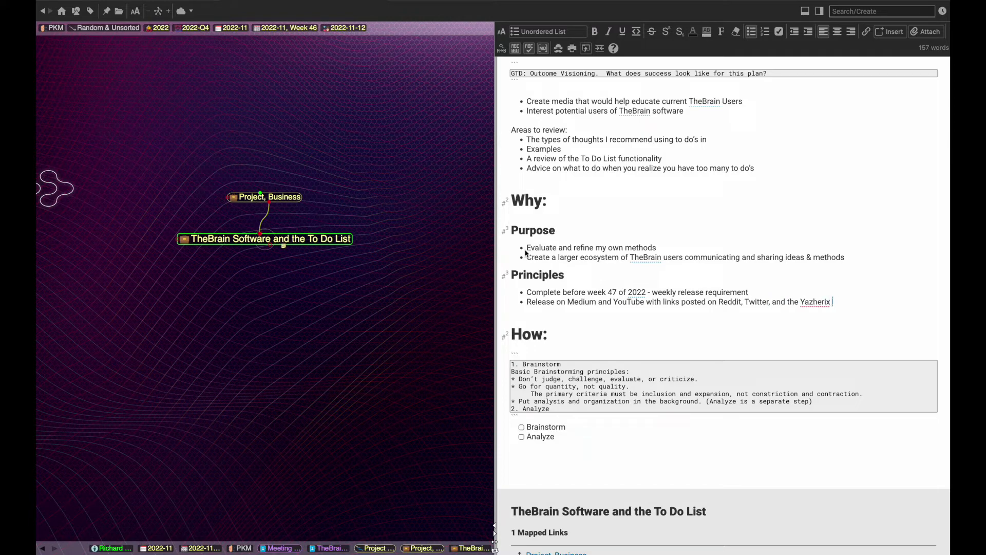
text(Discord server)
click(502, 354)
Replace the brainstorm block with numbered steps: article outline in Ulysses, section copy, Add Images, Record Video.
key(Delete)
text(1.)
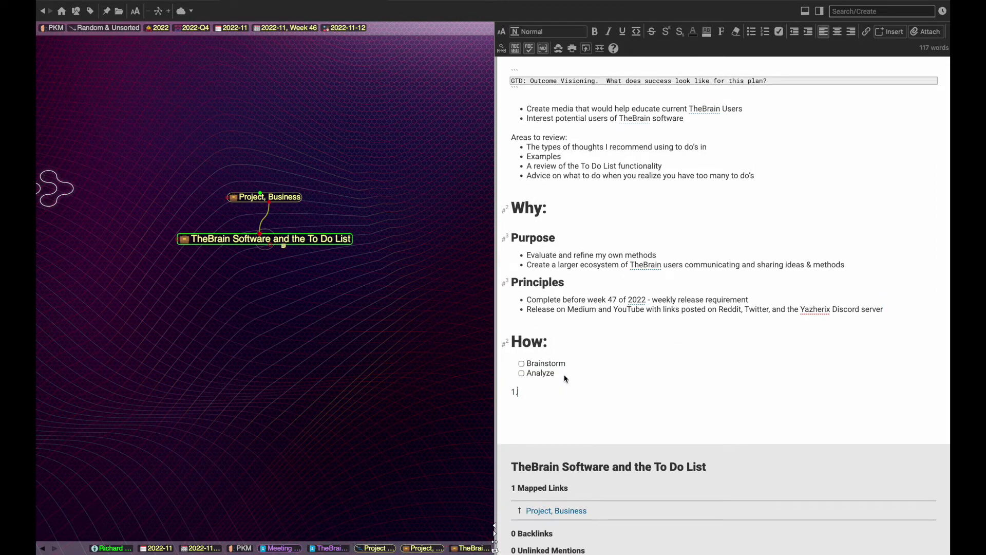
text( Create article outline in Ulysses)
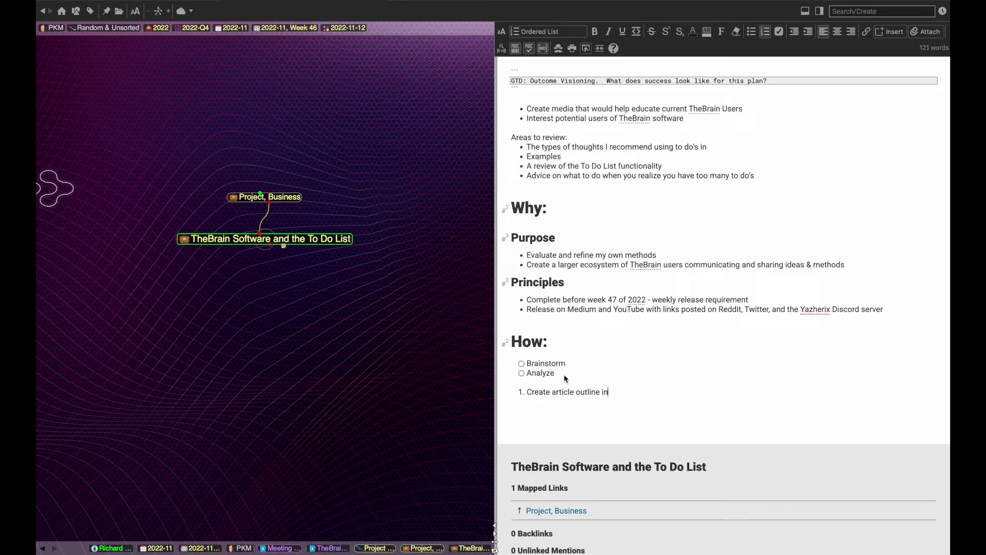
key(Return)
text(Complete article section copy)
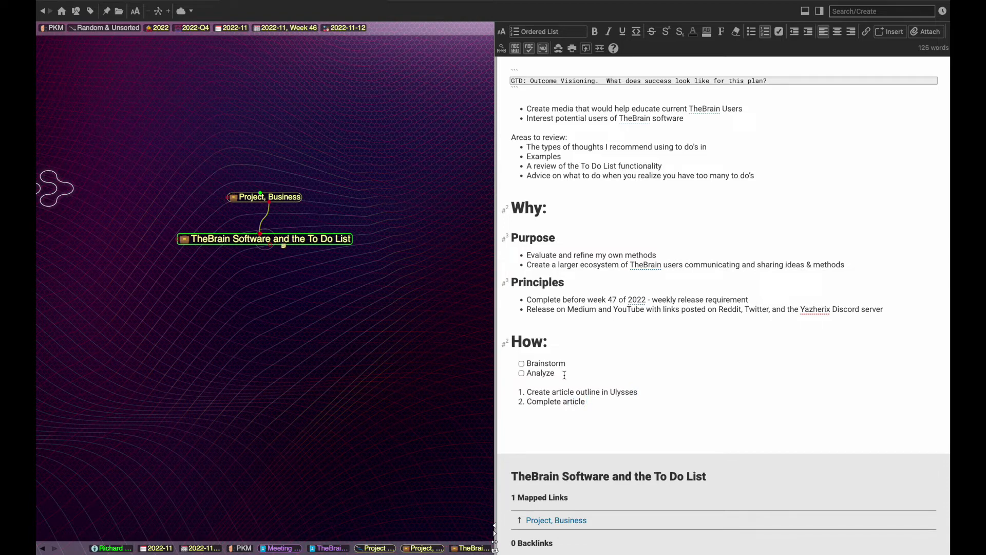
key(Return)
text(Add Images)
key(Return)
text(Record Video)
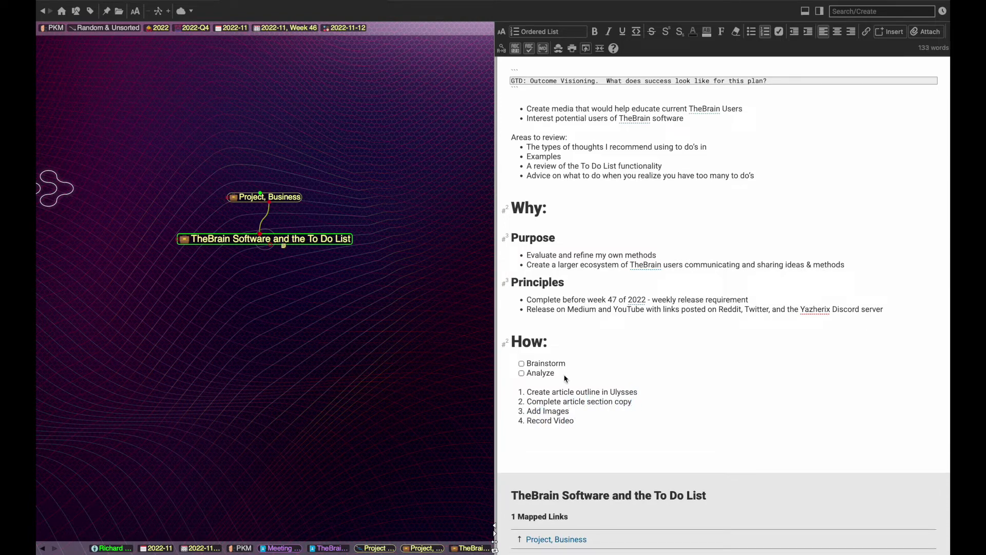
Add steps 'Review Article in Ulysses and modify based on the recording' and 'Publish'; tick Brainstorm and Analyze.
key(Return)
text(Review Article in Ulysses and moi)
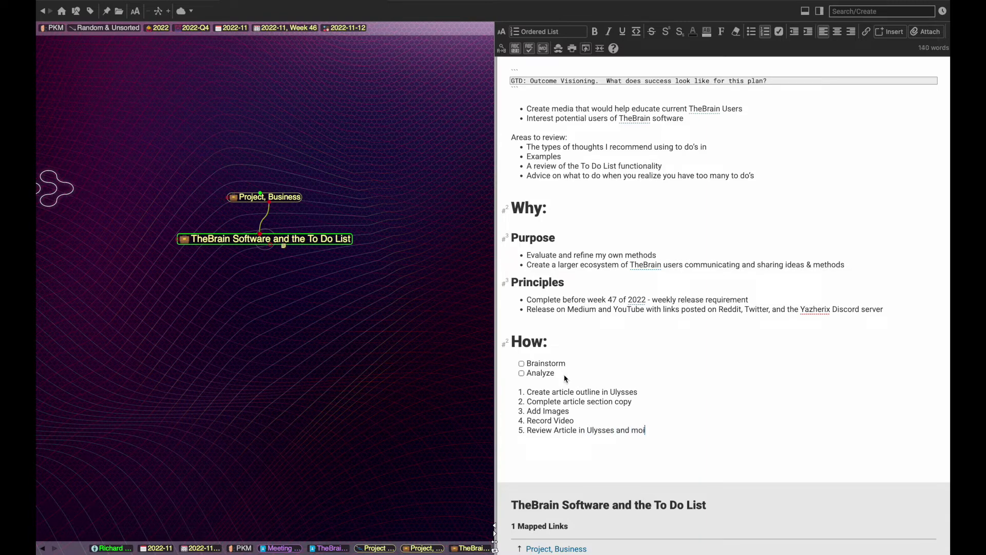
key(BackSpace)
text(dify based on the recording)
key(Return)
text(Publish)
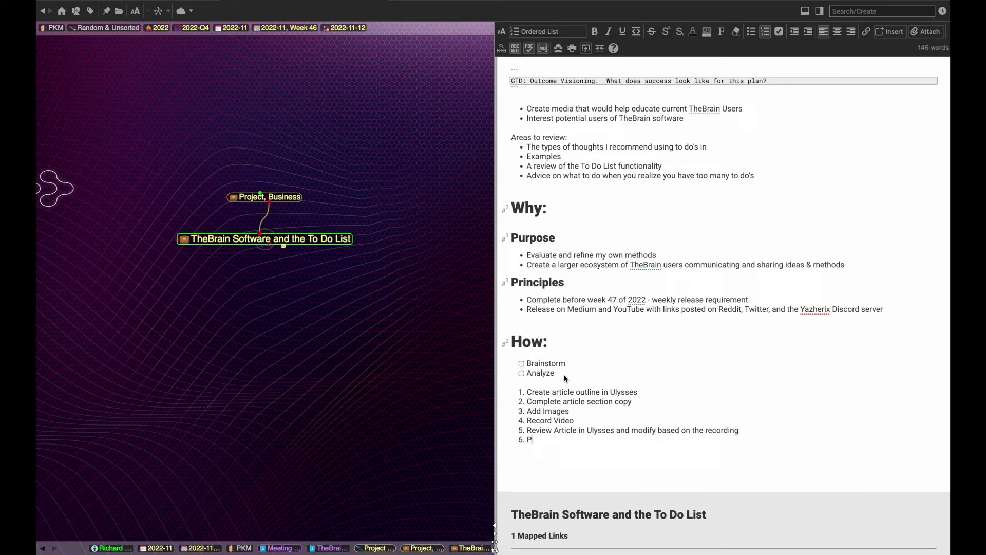
click(522, 363)
click(522, 373)
Add a checkbox to-do 'Create article in Ulysses' under Do last.
scroll(591, 164, up, 5)
click(591, 163)
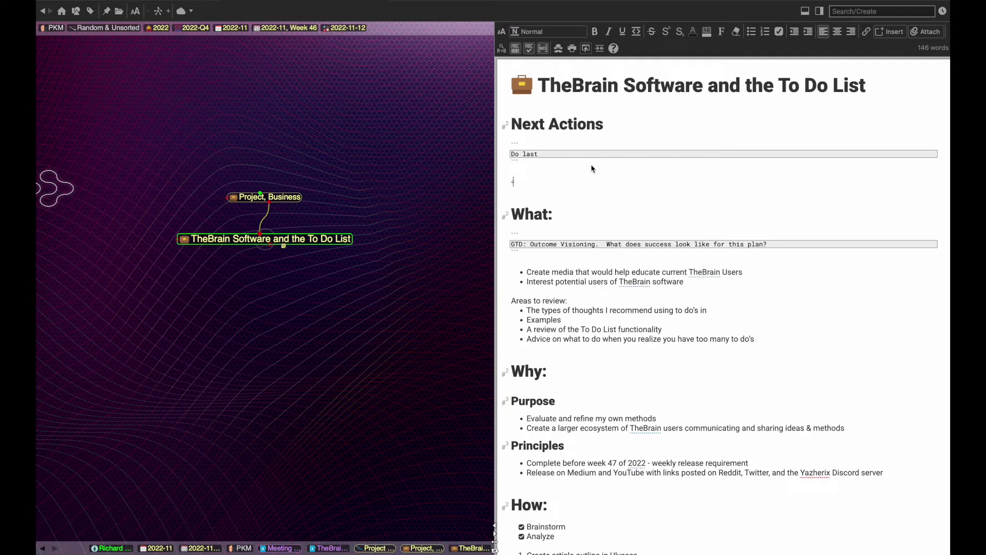
key(ctrl+shift+9)
text(Create article in Ulysses)
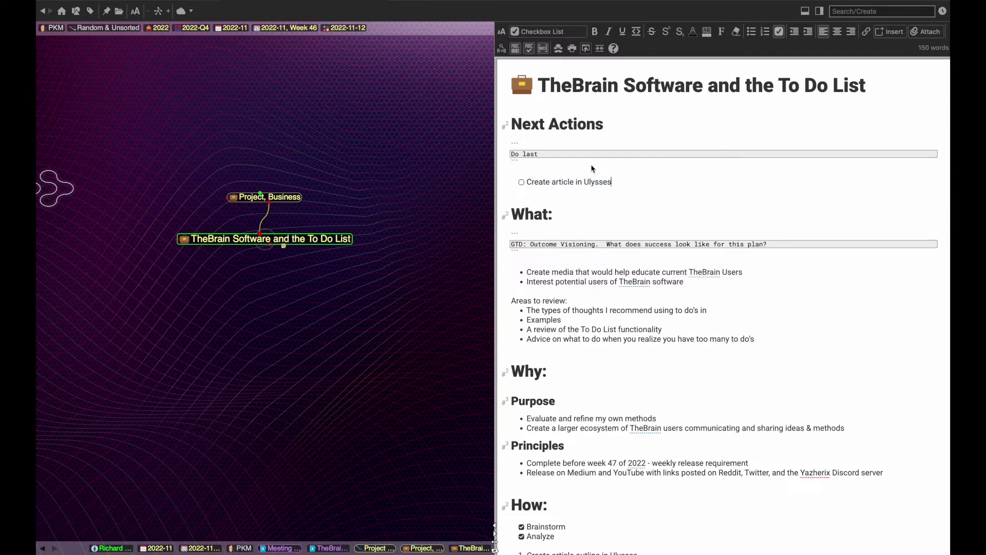
Copy How steps 2–6 into Next Actions and convert them to checkbox to-dos.
scroll(661, 400, down, 5)
drag(564, 458, 514, 419)
key(ctrl+c)
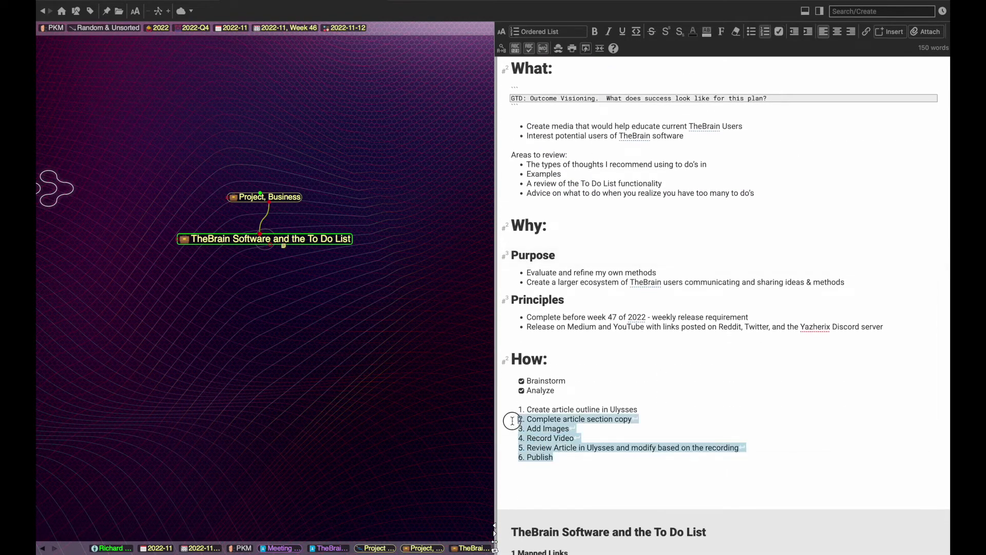
scroll(626, 192, up, 3)
click(626, 191)
key(ctrl+v)
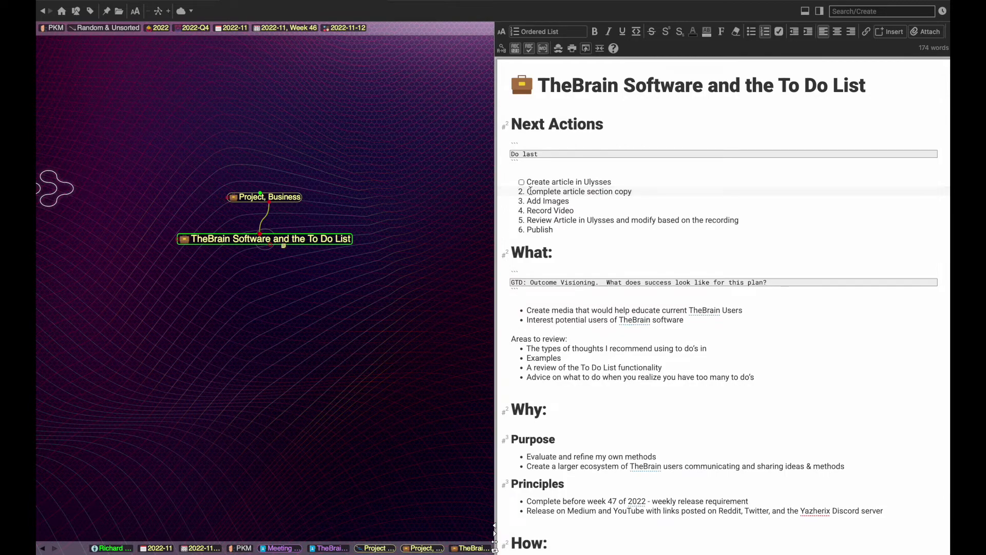
drag(531, 191, 554, 229)
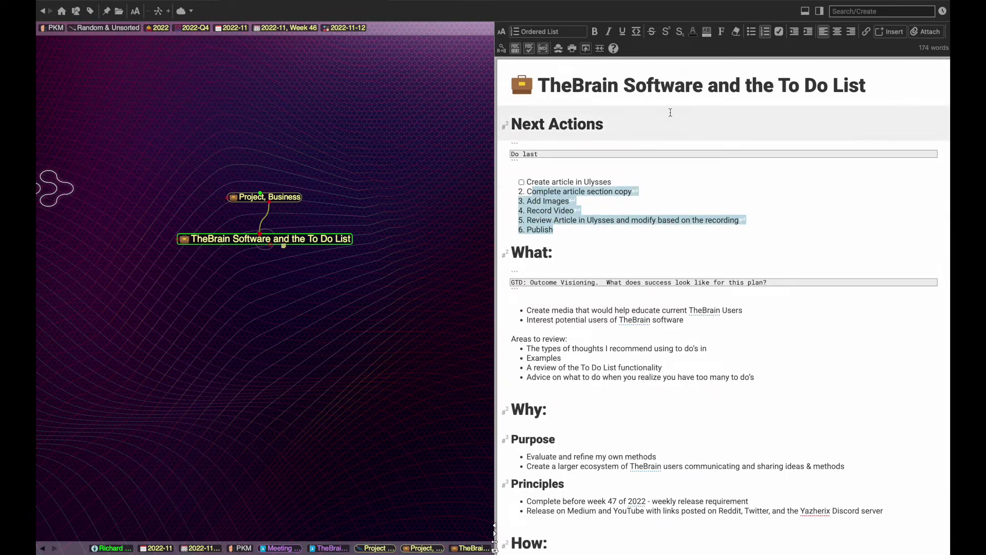
click(778, 32)
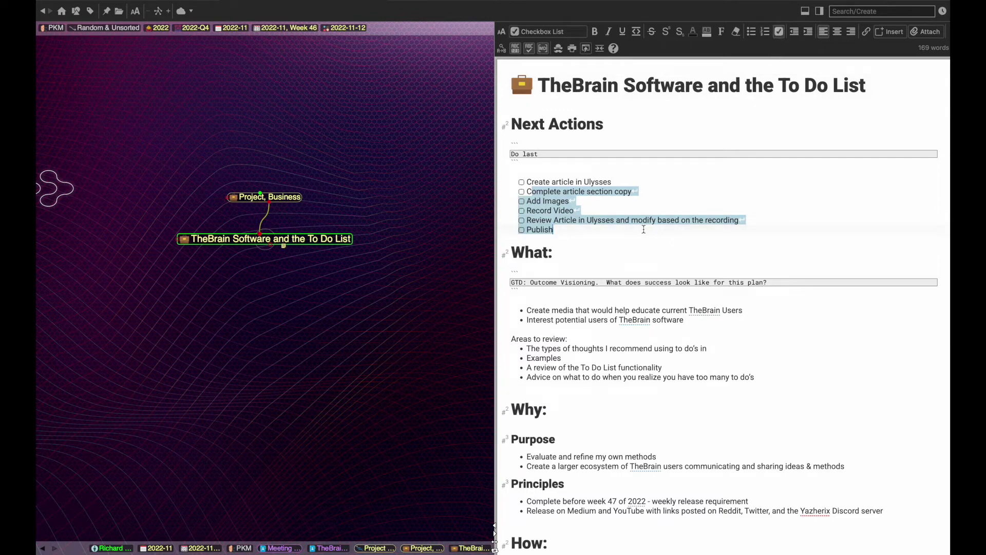
key(Up)
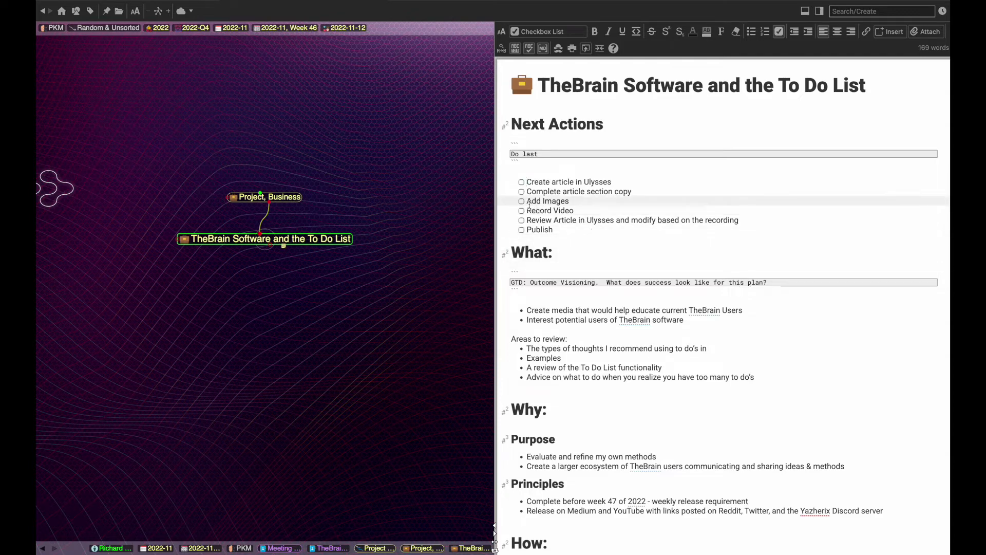
drag(527, 201, 554, 230)
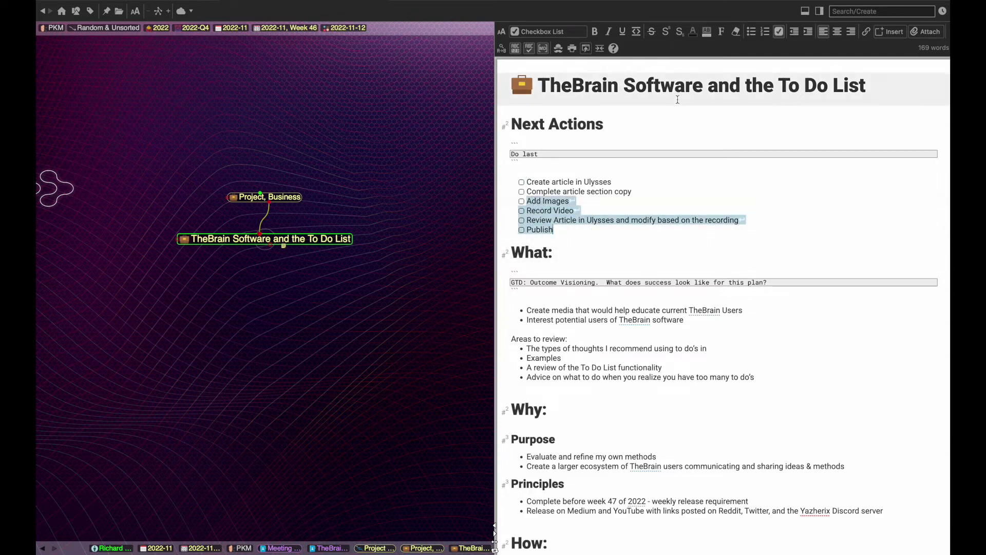
Switch Add Images through Publish to bullet points and back to checkboxes.
click(751, 31)
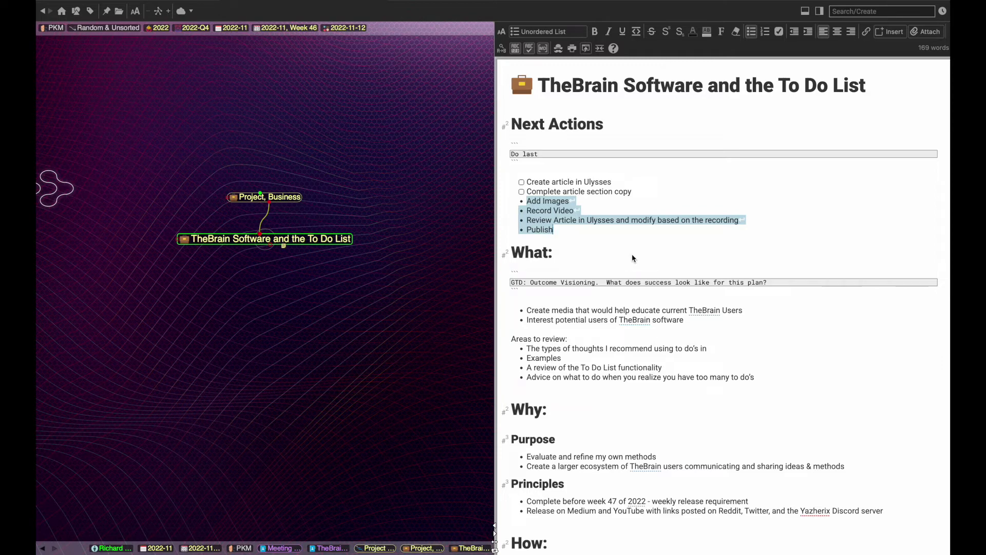
click(780, 32)
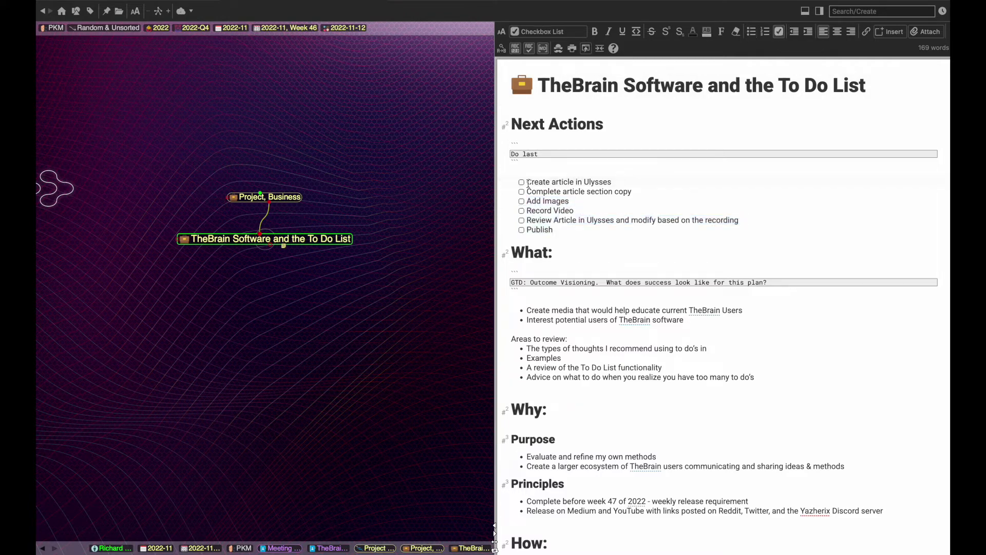
key(BackSpace)
key(BackSpace)
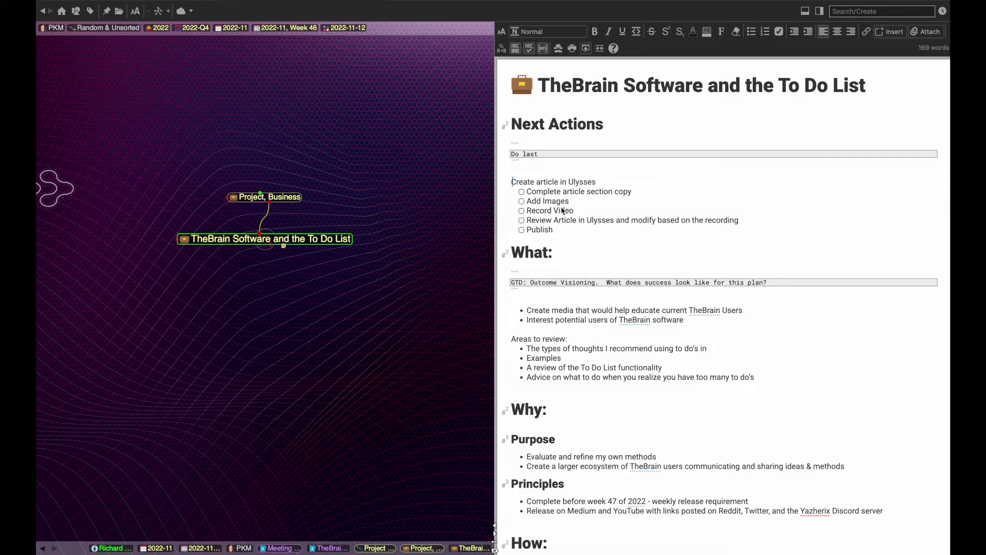
key(ctrl+z)
key(ctrl+z)
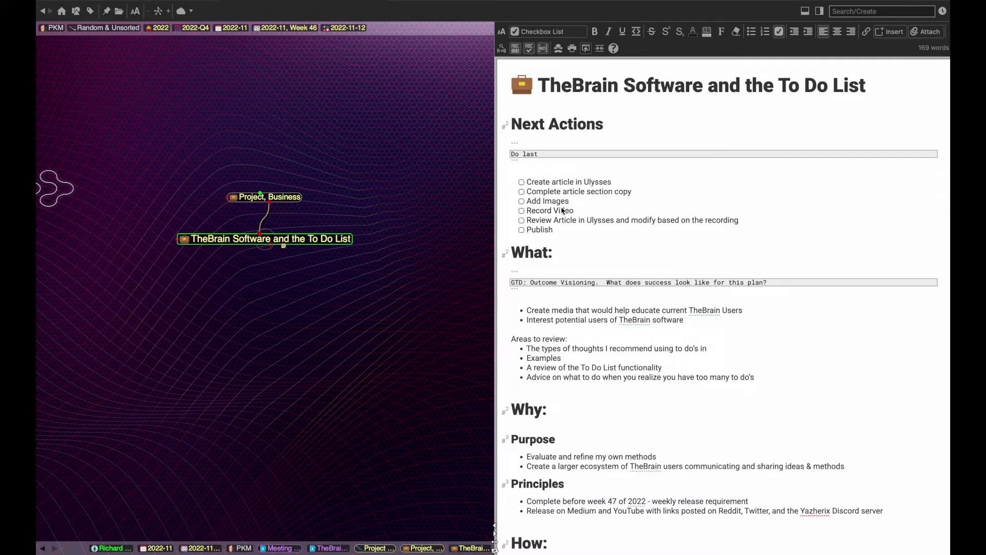
Reformat 'Create article in Ulysses' with a '+' and tick 'Complete article section copy'.
key(BackSpace)
key(BackSpace)
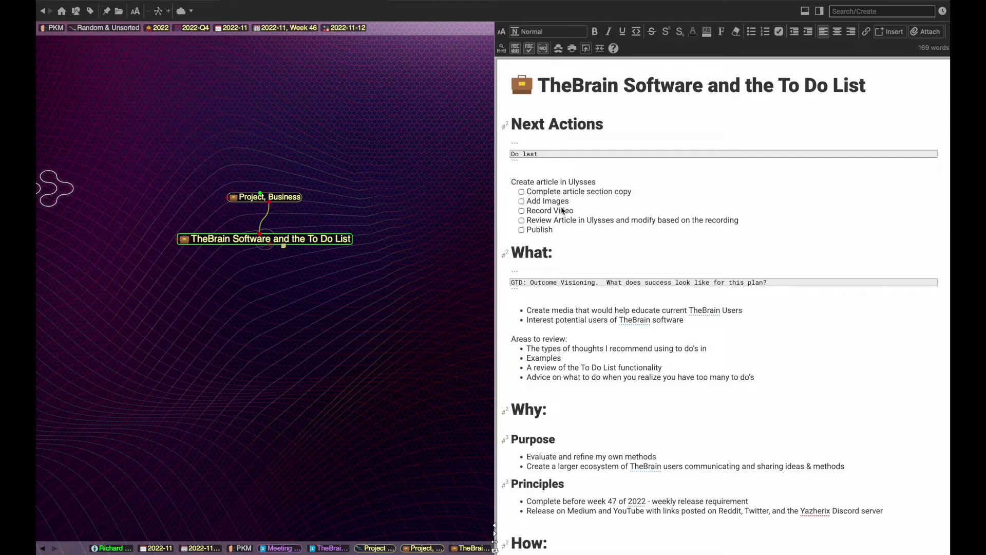
text(+)
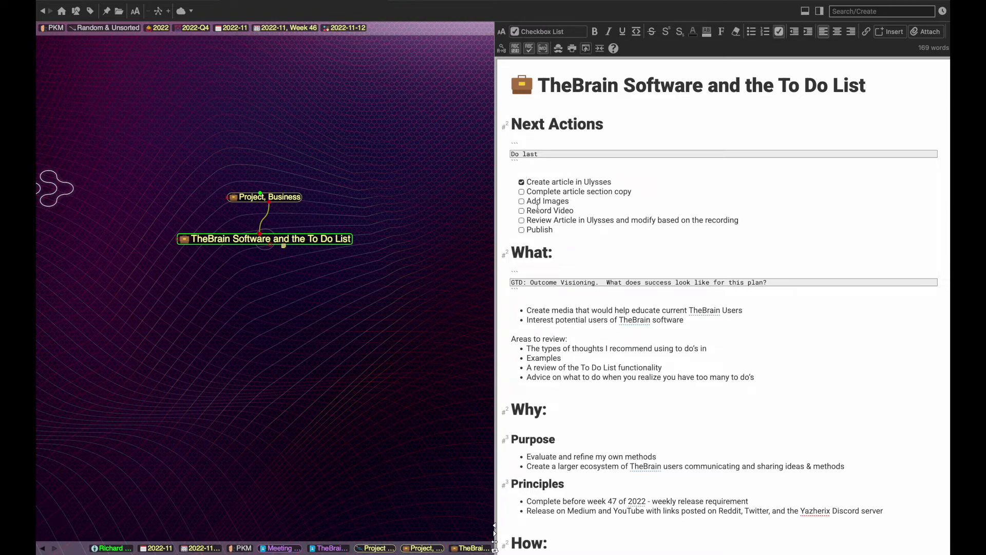
click(522, 192)
Tick the 'Add Images' to-do in Next Actions.
click(522, 202)
click(358, 29)
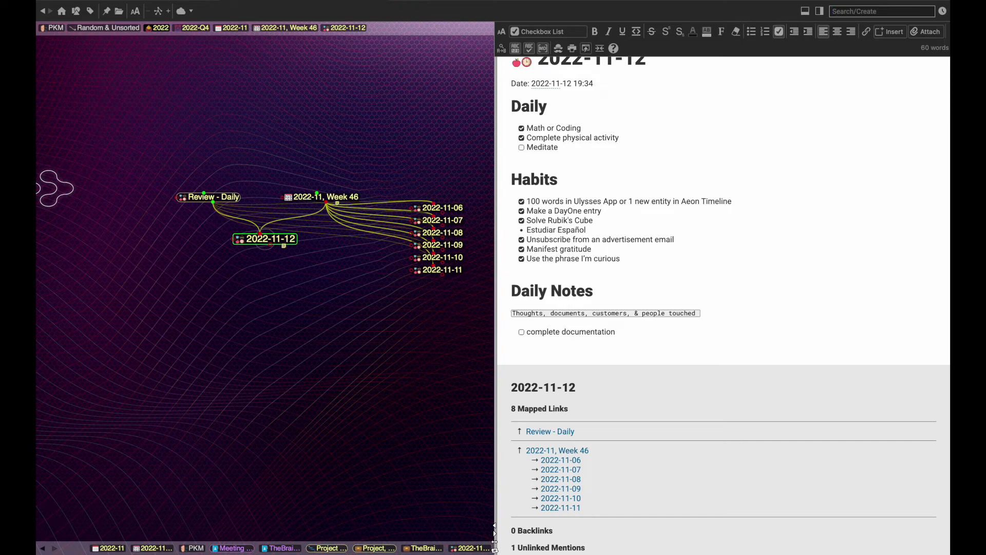
Go up from the daily thought to the 2022-11, Week 46 weekly review thought.
click(289, 30)
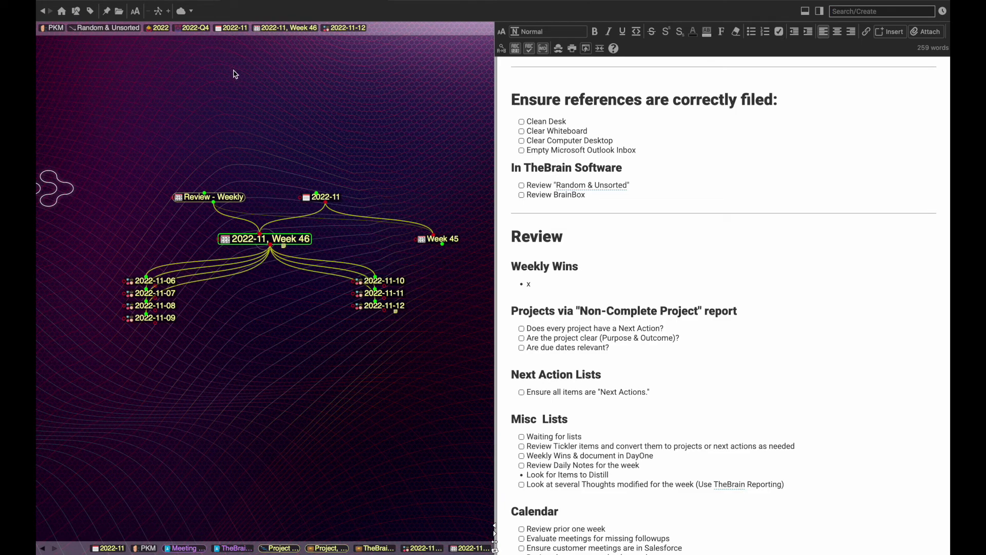
click(244, 29)
click(191, 28)
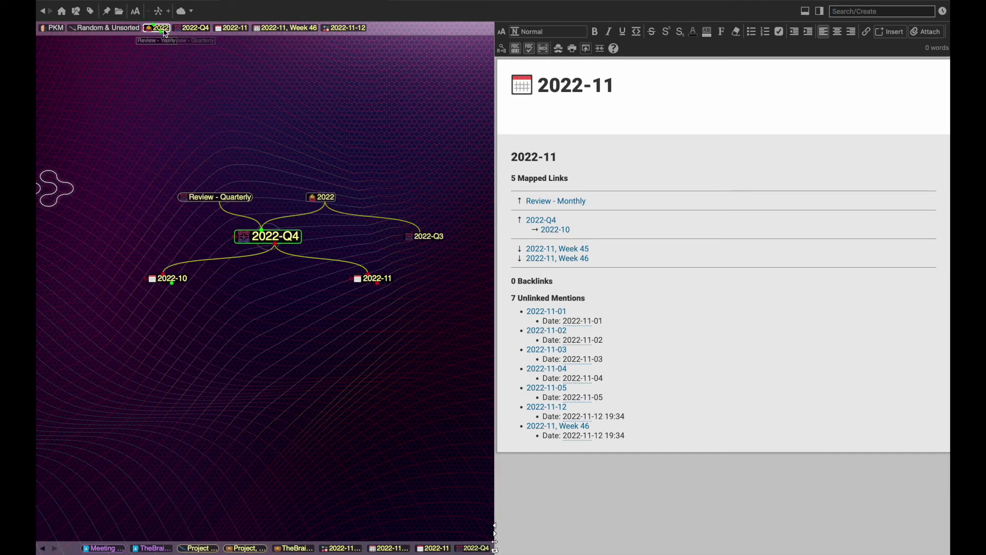
click(164, 30)
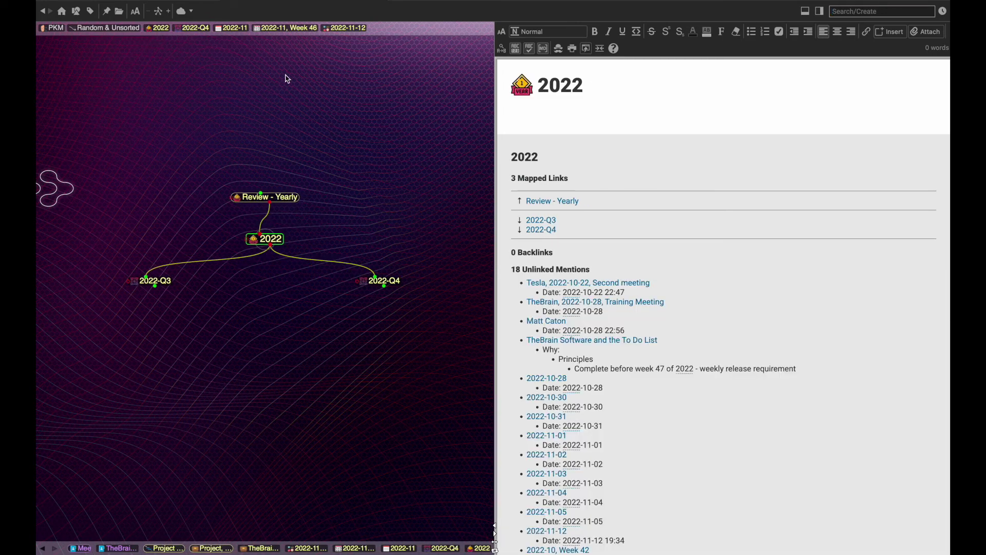
click(344, 29)
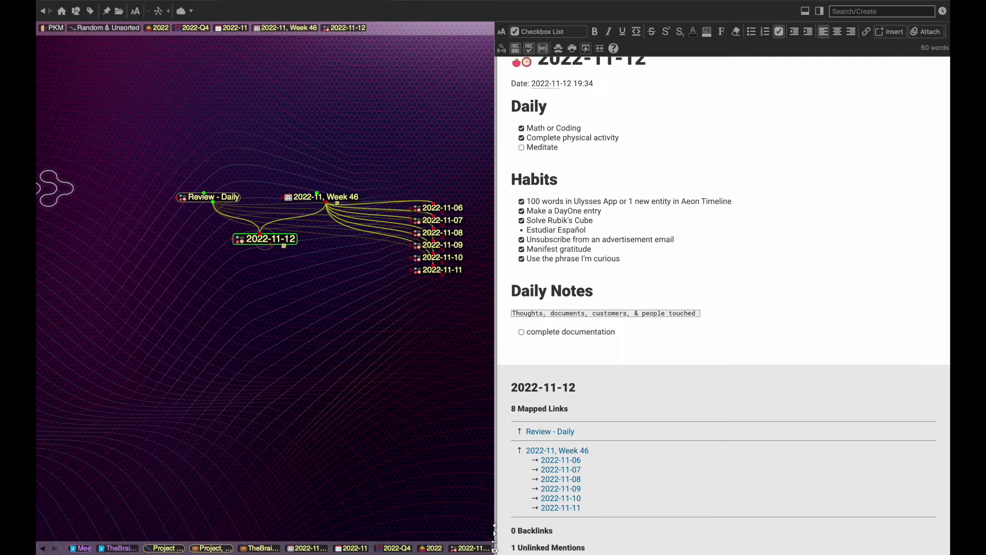
click(81, 29)
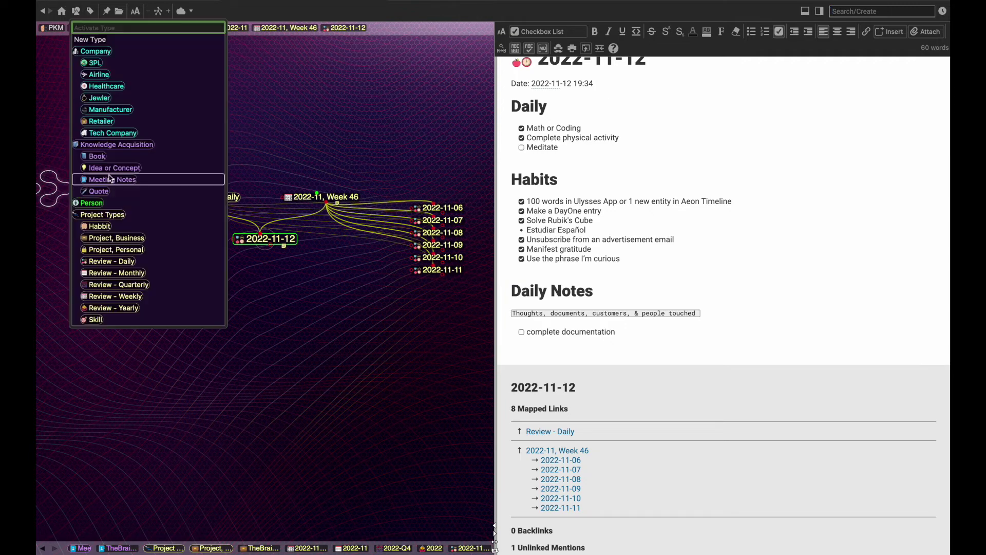
Open the Richard Feynman person thought from the Person type, with the To Do List beside it.
click(99, 202)
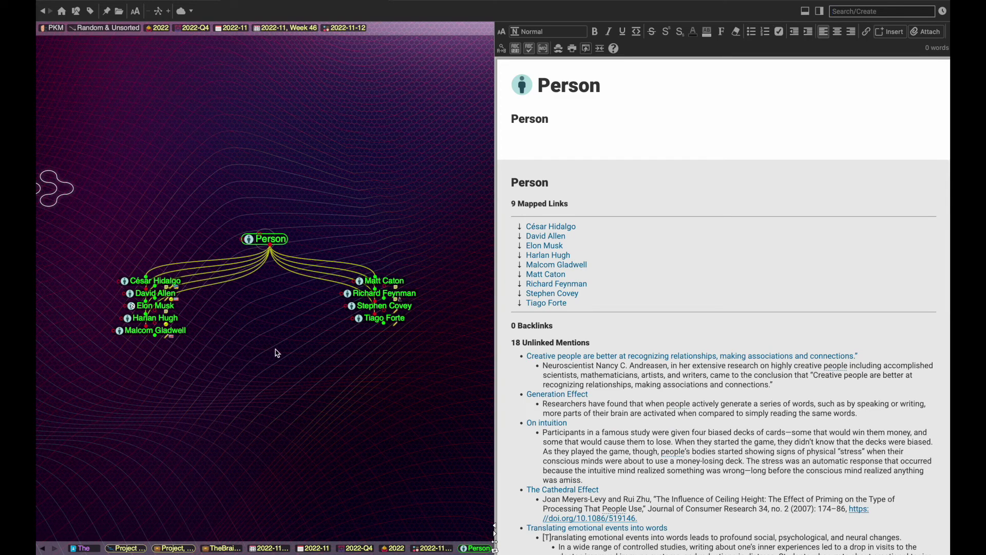
click(362, 295)
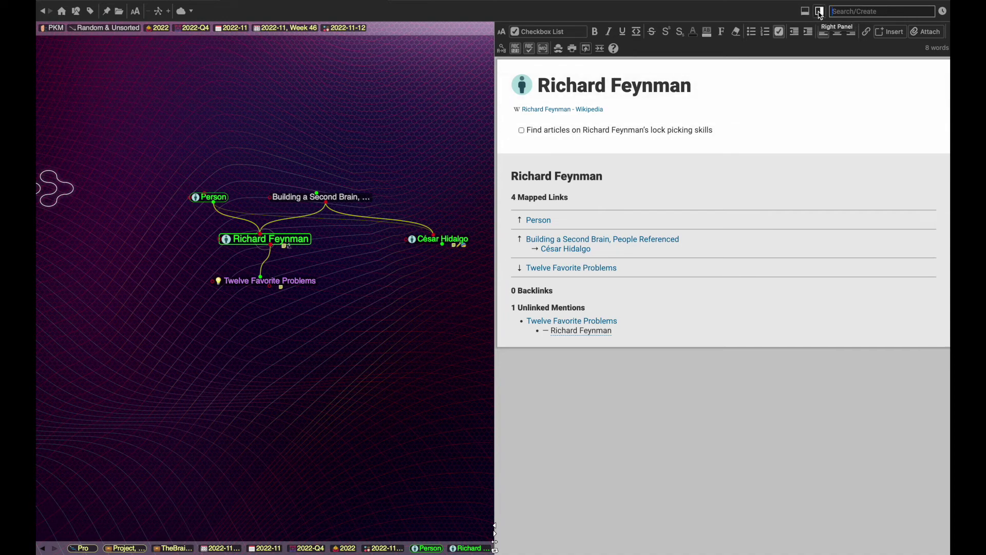
click(819, 11)
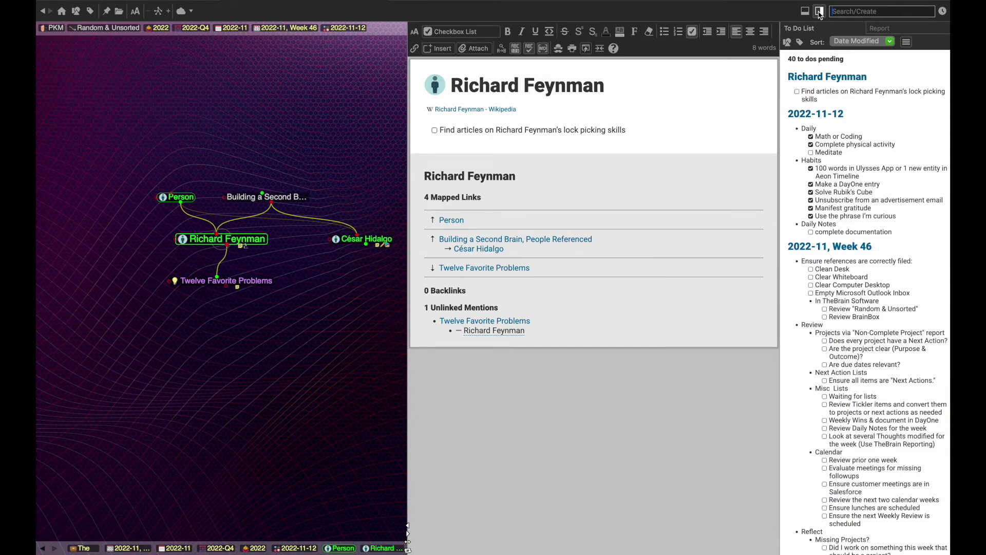
Check the Report tab and the to-do type and tag filters, then collapse the 2022-11, Week 46 group.
click(883, 29)
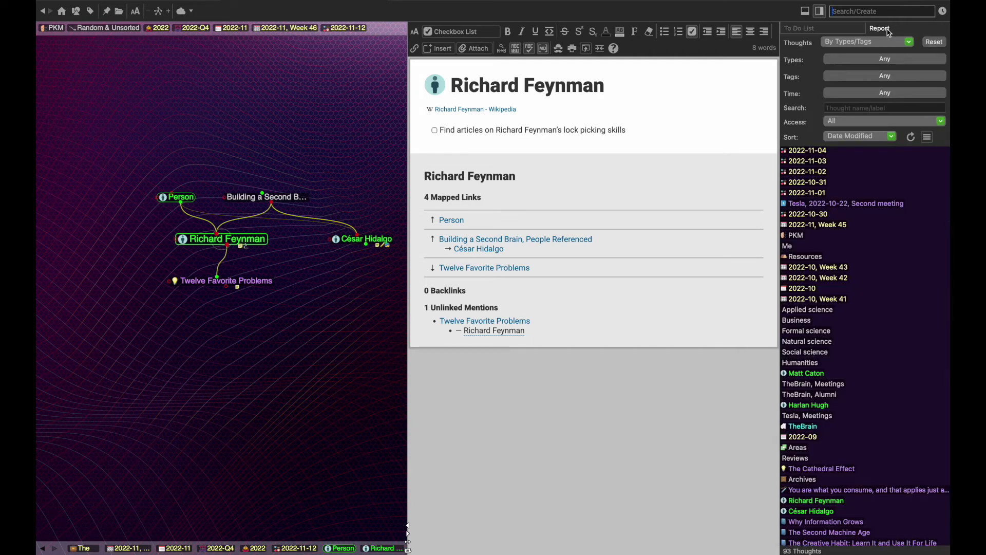
click(843, 32)
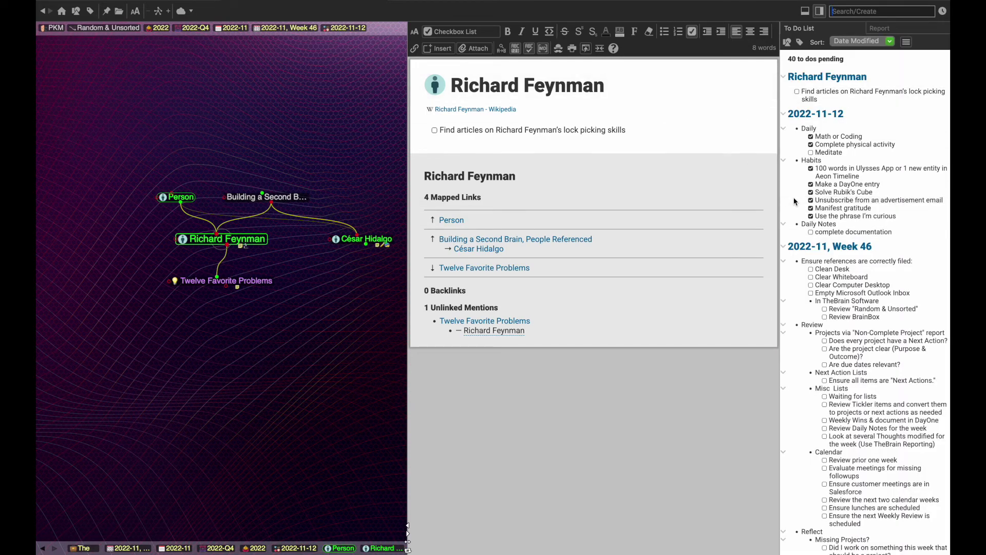
click(787, 44)
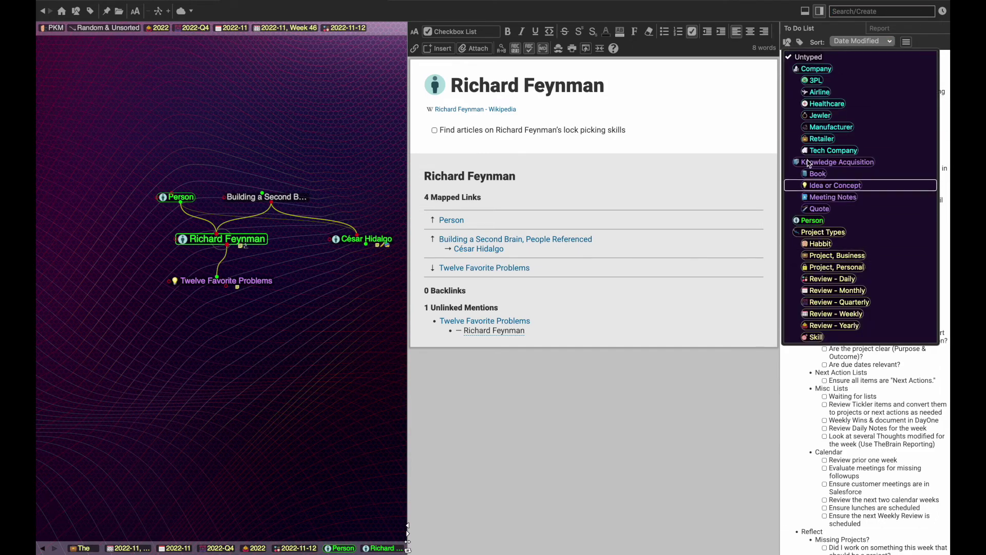
click(801, 43)
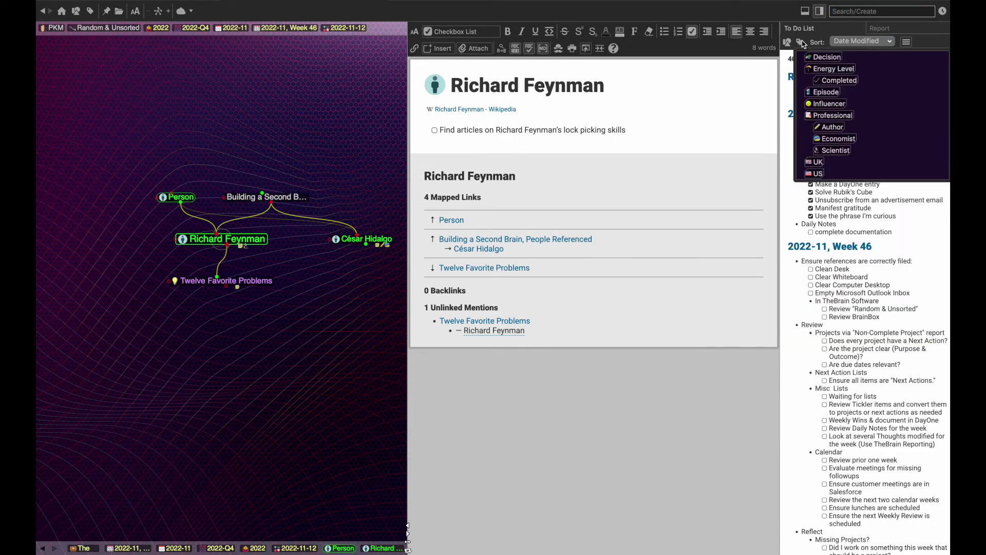
click(790, 205)
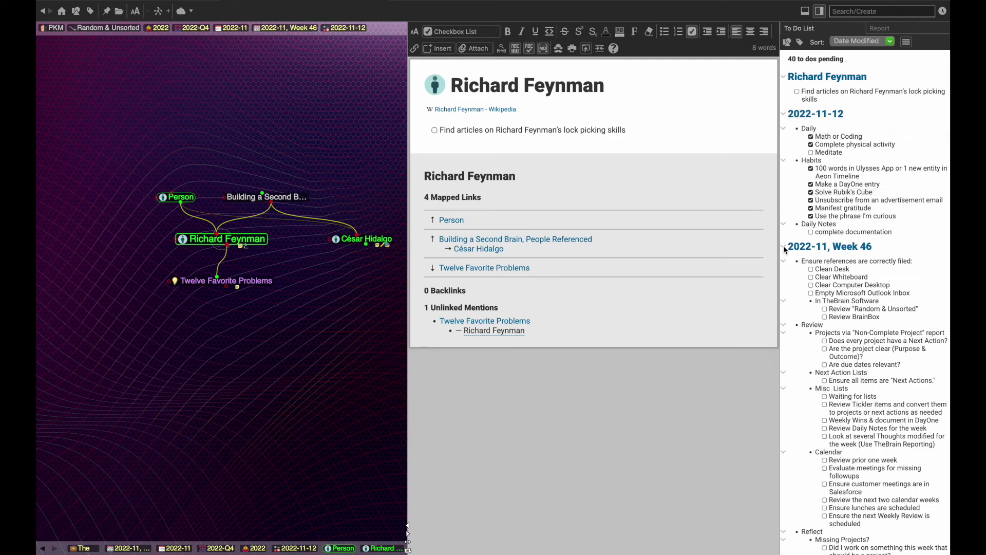
click(784, 247)
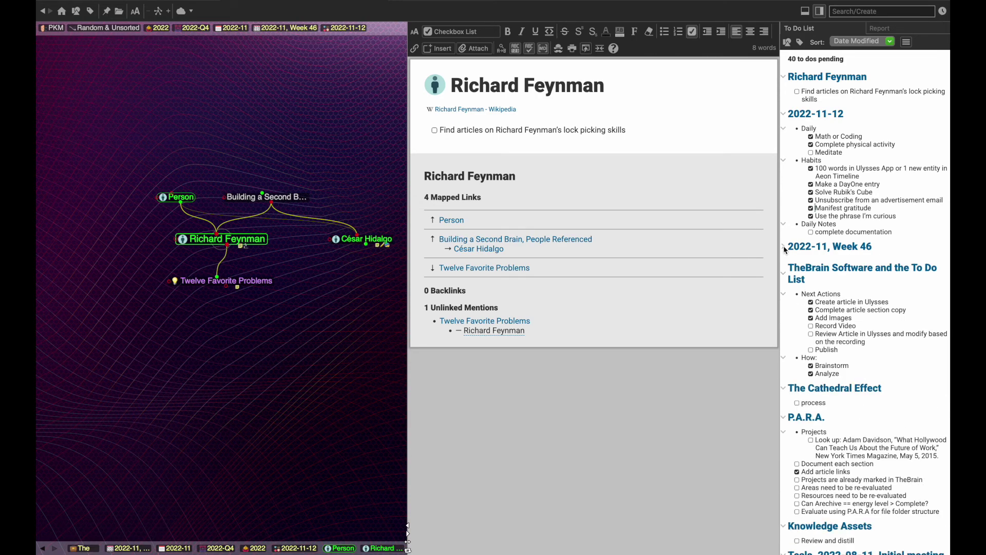
Collapse Habits, extend Meditate to 'Meditate more information', and open the 2022-11-12 thought.
click(784, 161)
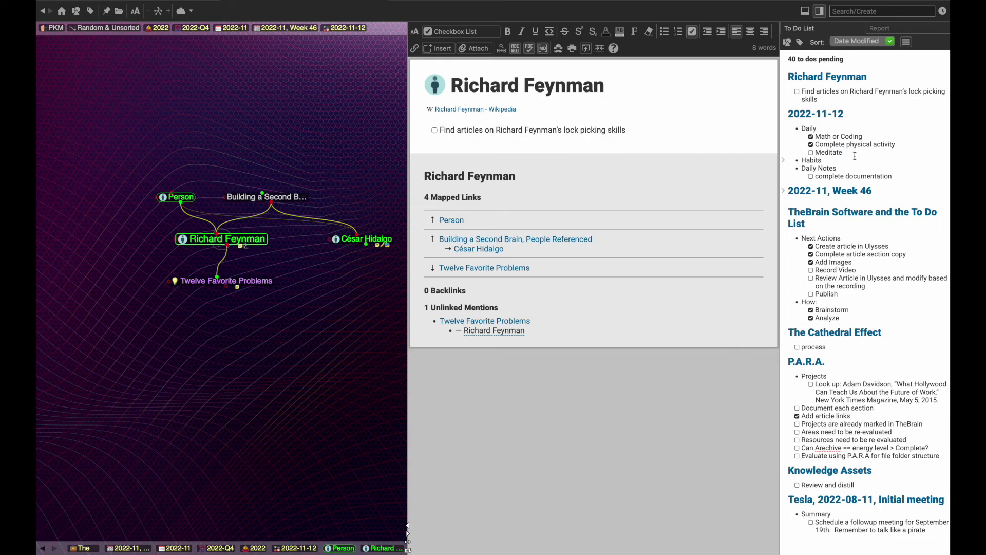
text(more information)
click(825, 117)
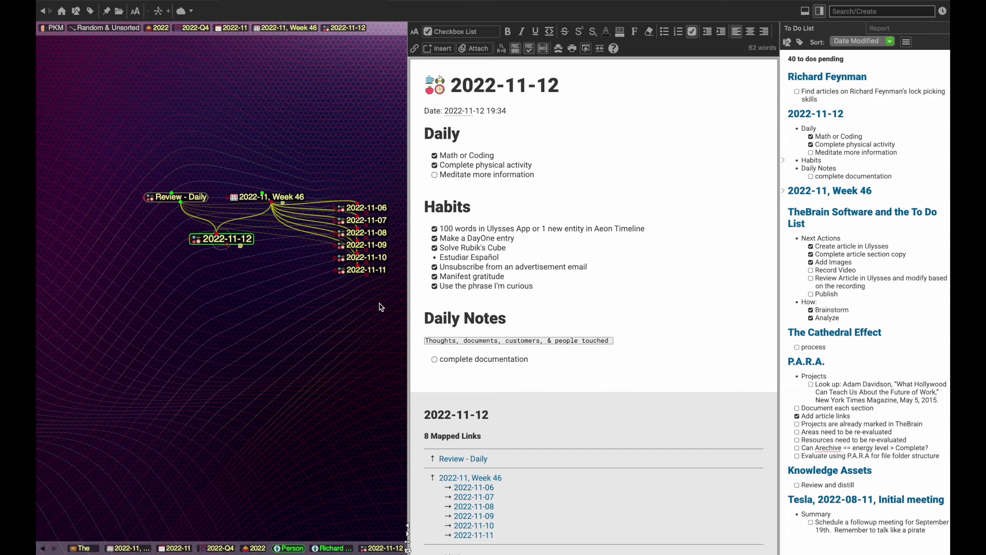
On the project thought, switch the Review Article and Publish to-dos to bullets, then back to checkboxes.
click(834, 218)
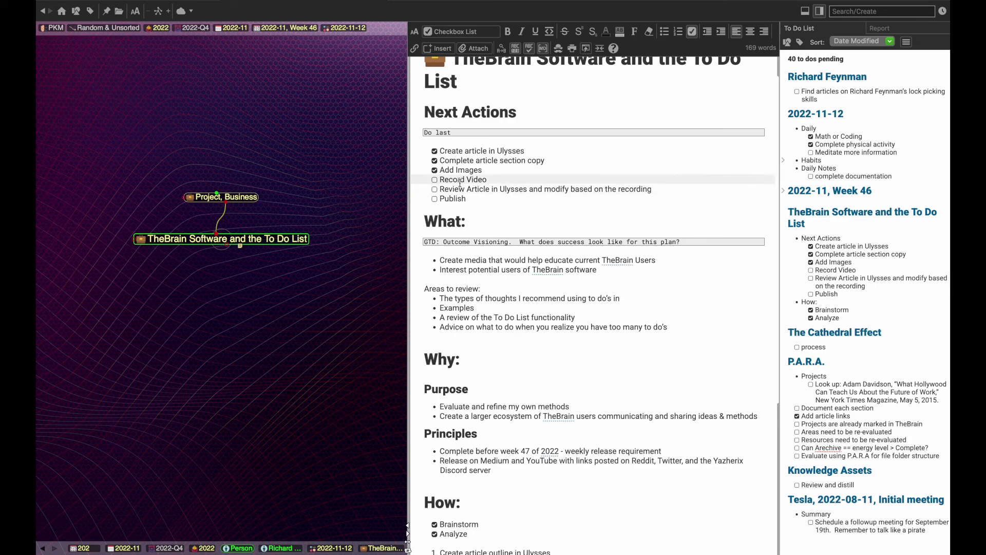
drag(455, 189, 467, 200)
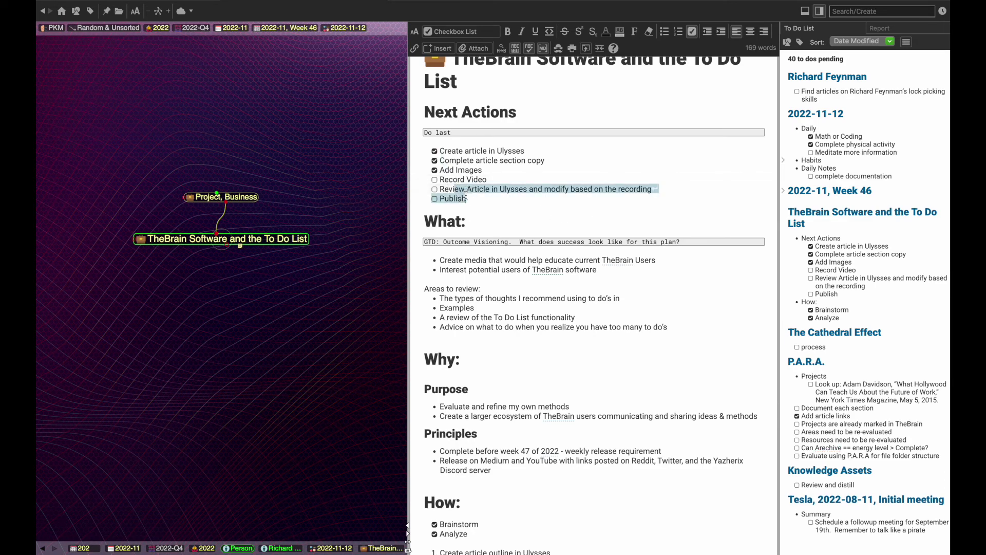
click(665, 32)
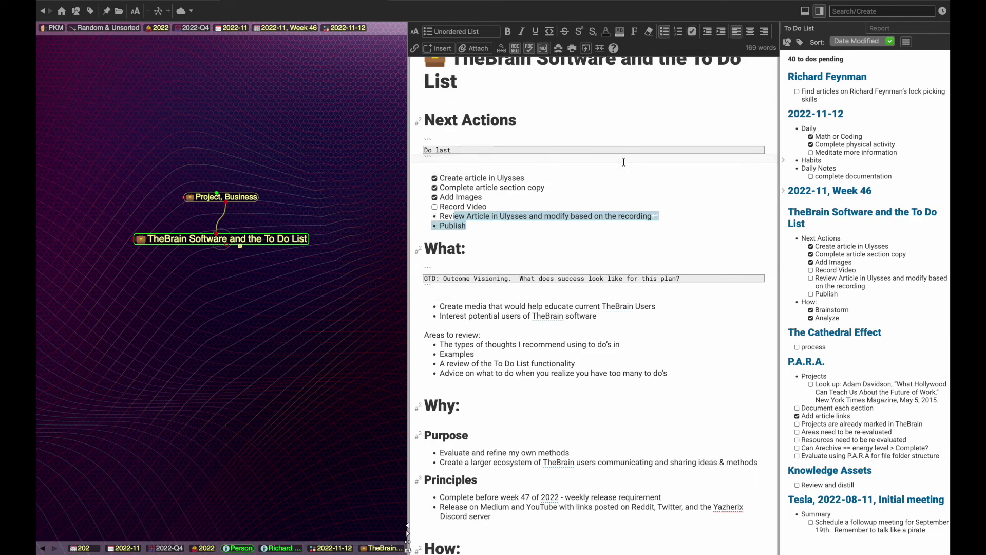
click(693, 34)
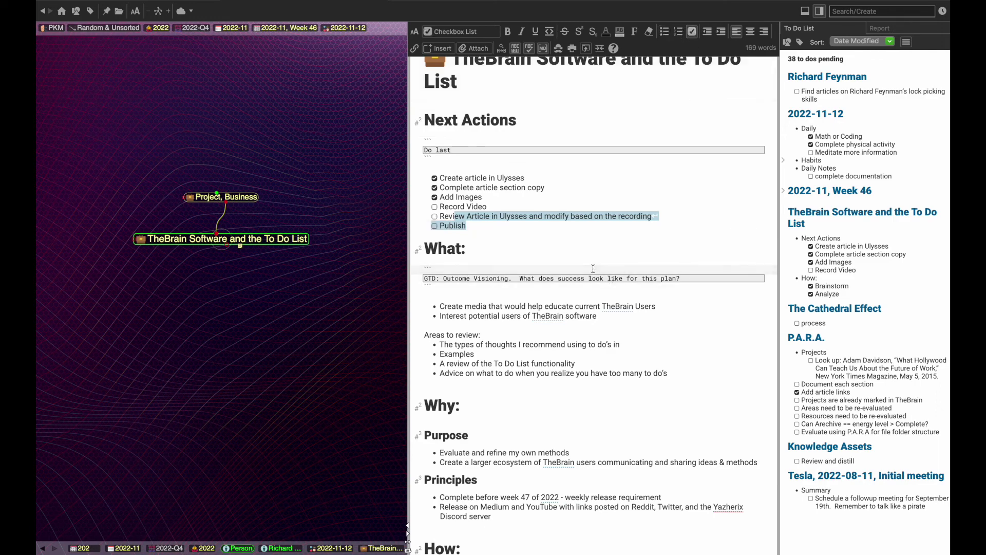